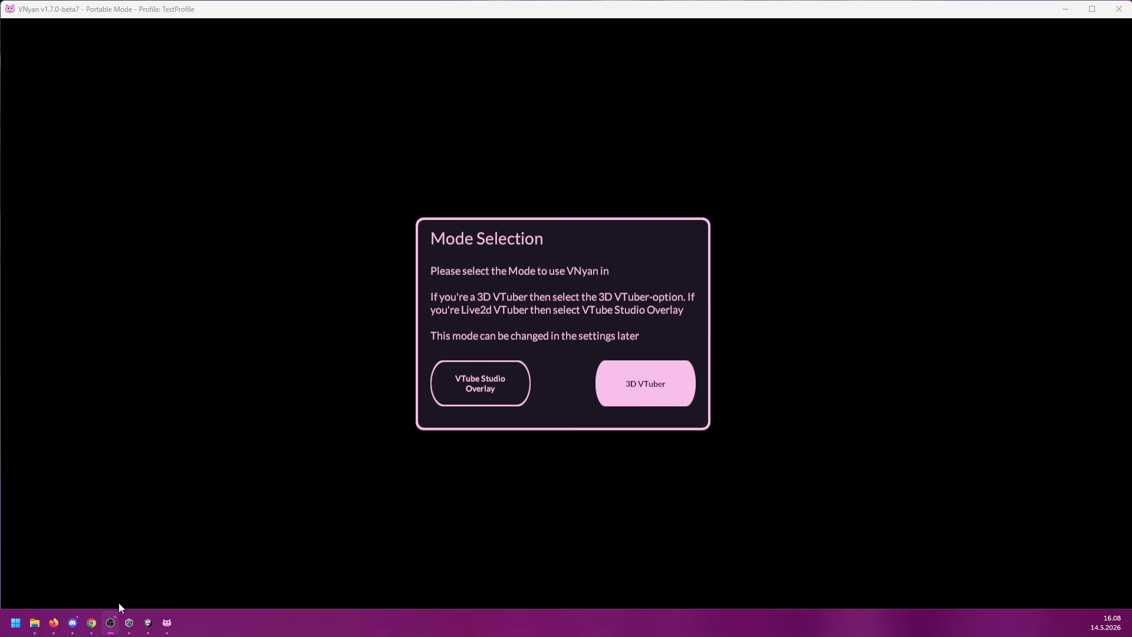
Step: Choose the VTube Studio Overlay mode, and review the plugin API settings in VTube Studio's general configuration
{"action": "left_click", "coordinate": [497, 385]}
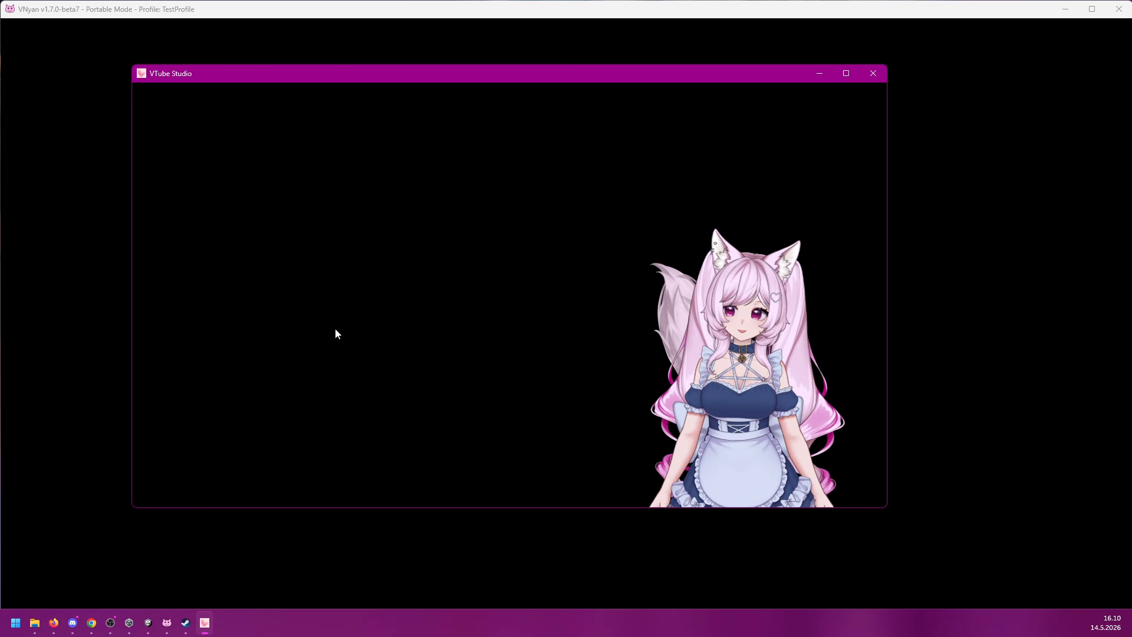
{"action": "double_click", "coordinate": [335, 329]}
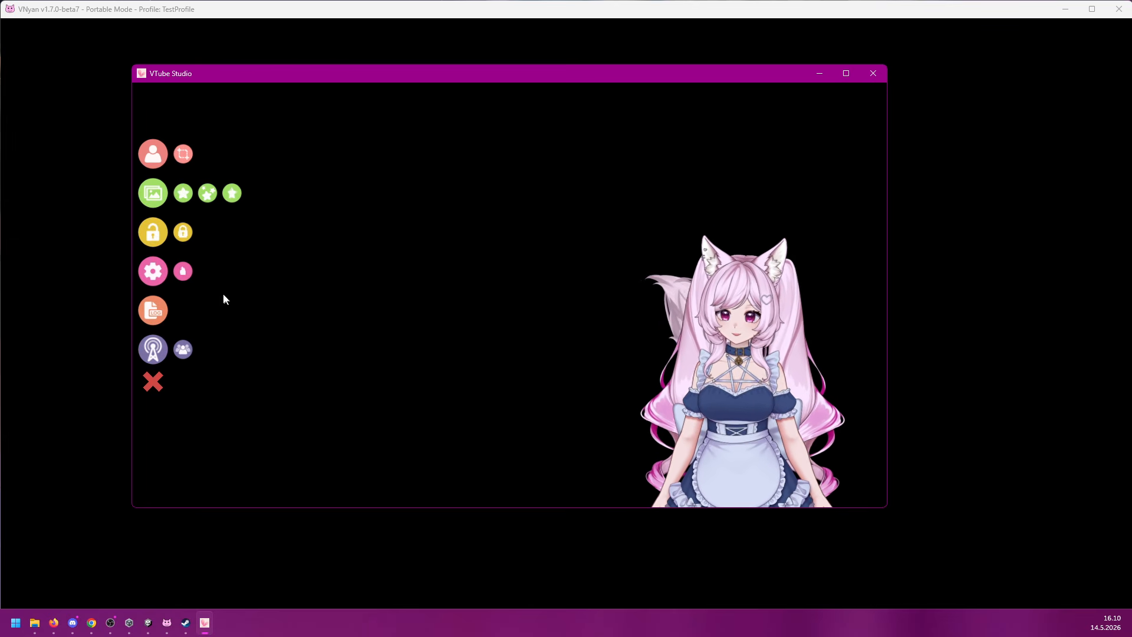
{"action": "left_click", "coordinate": [152, 270]}
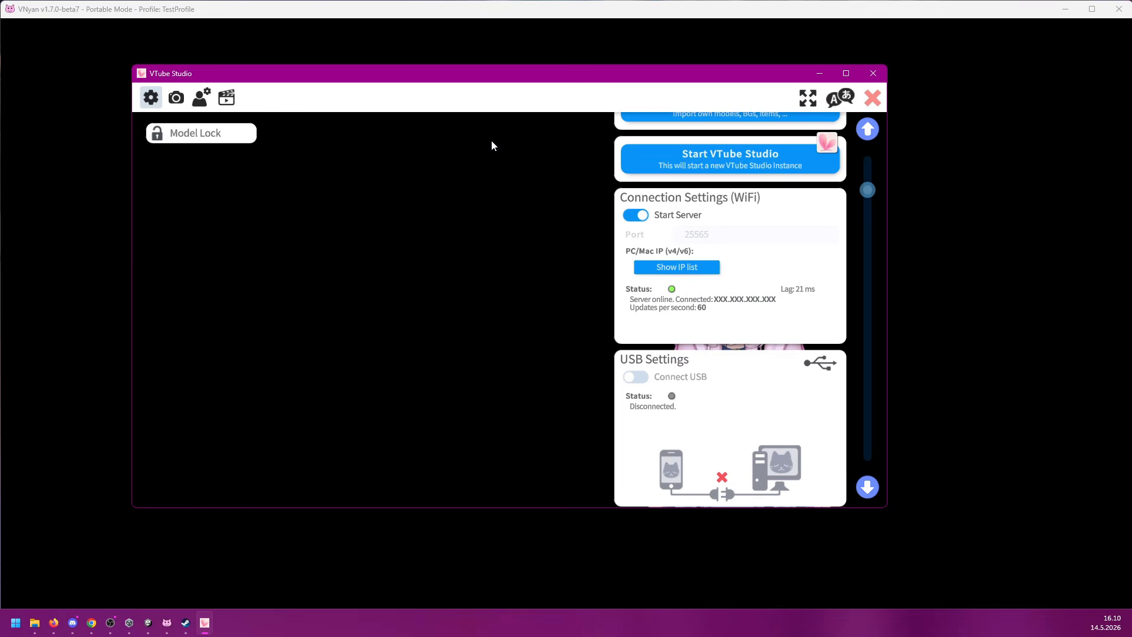
{"action": "scroll", "coordinate": [776, 227], "scroll_direction": "up", "scroll_amount": 5}
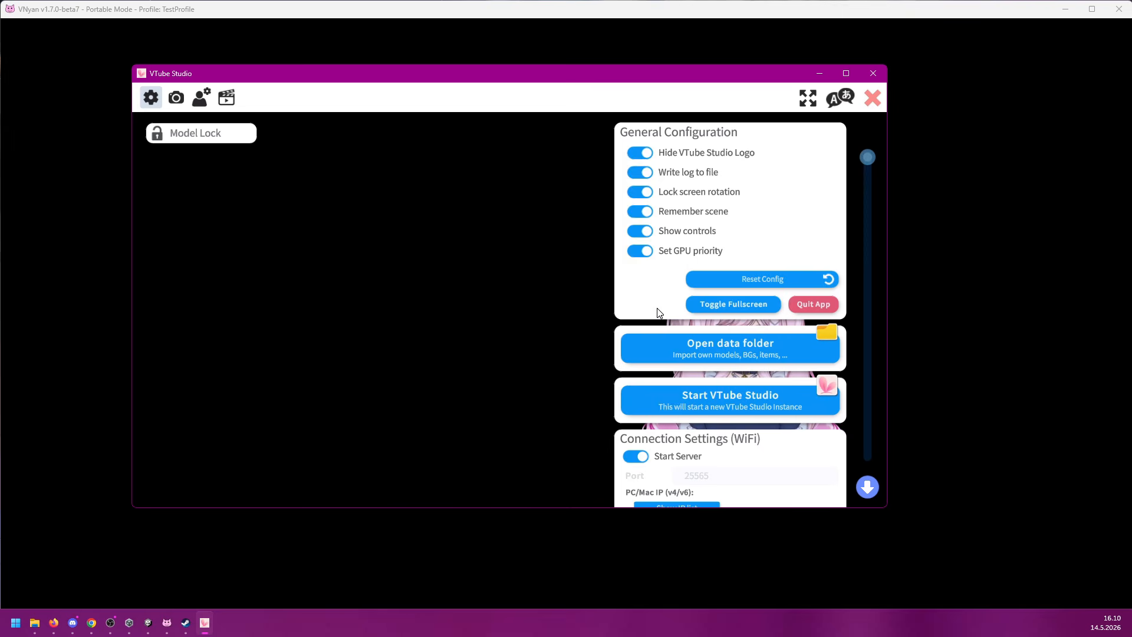
{"action": "scroll", "coordinate": [661, 310], "scroll_direction": "down", "scroll_amount": 10}
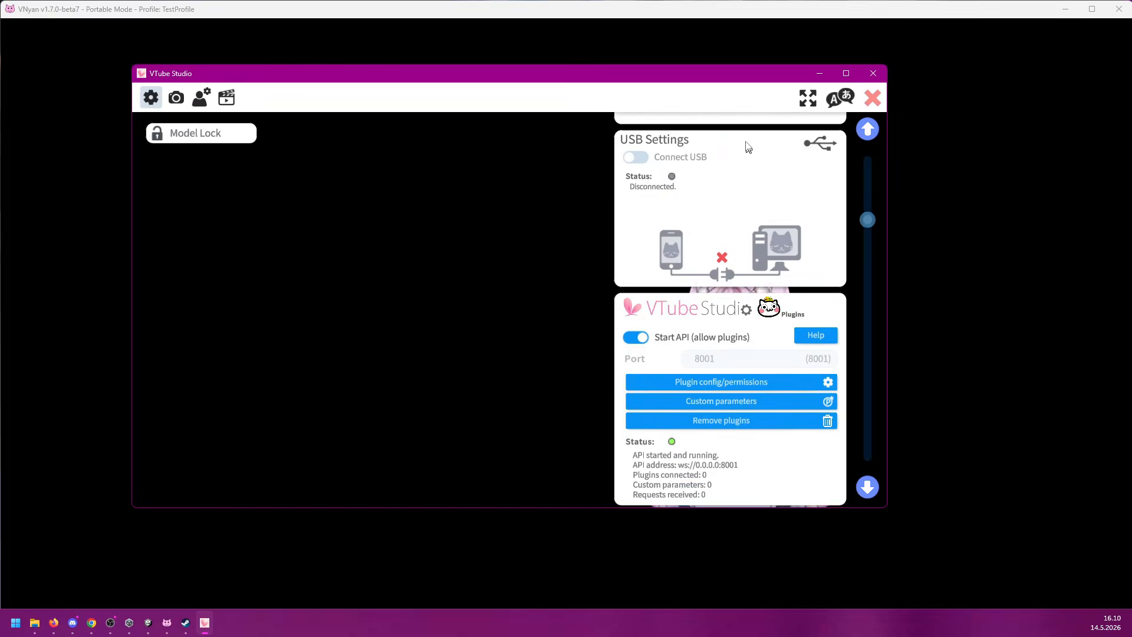
{"action": "scroll", "coordinate": [752, 235], "scroll_direction": "down", "scroll_amount": 1}
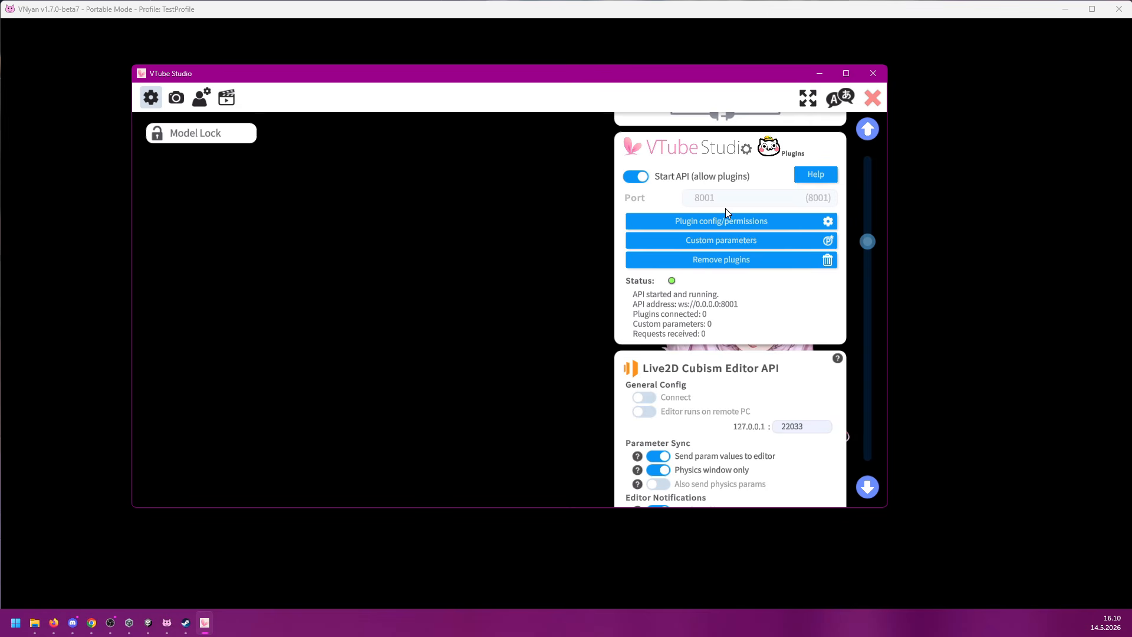
Step: Connect VNyan to VTube Studio through port 8001, allow the VNyan plugin access, and close the VTube Studio settings
{"action": "left_click", "coordinate": [611, 30]}
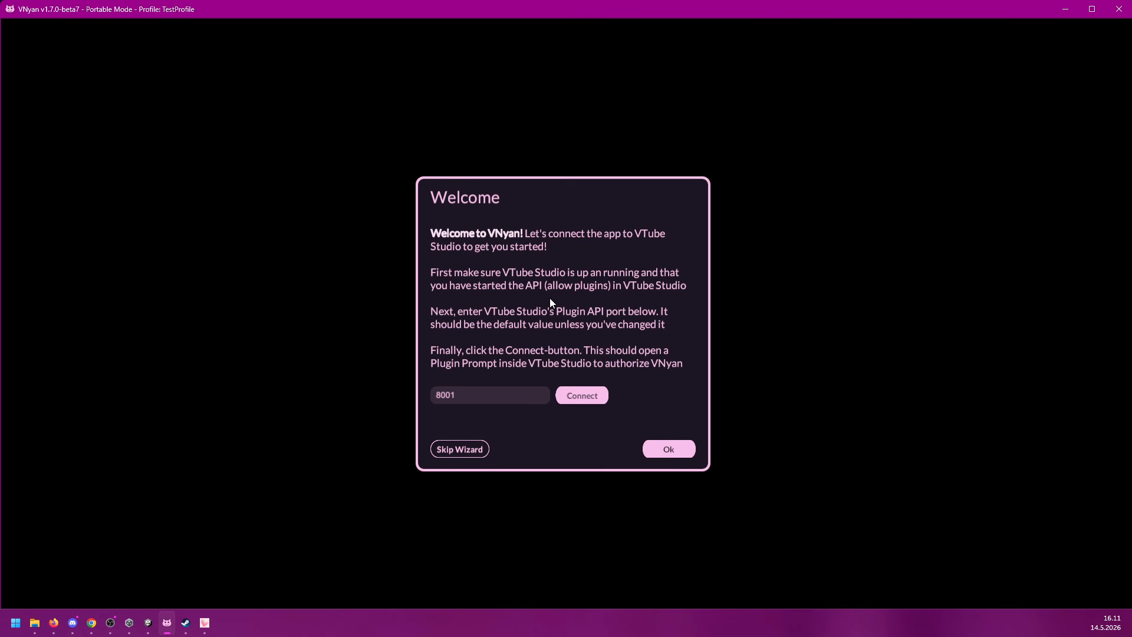
{"action": "left_click", "coordinate": [589, 396]}
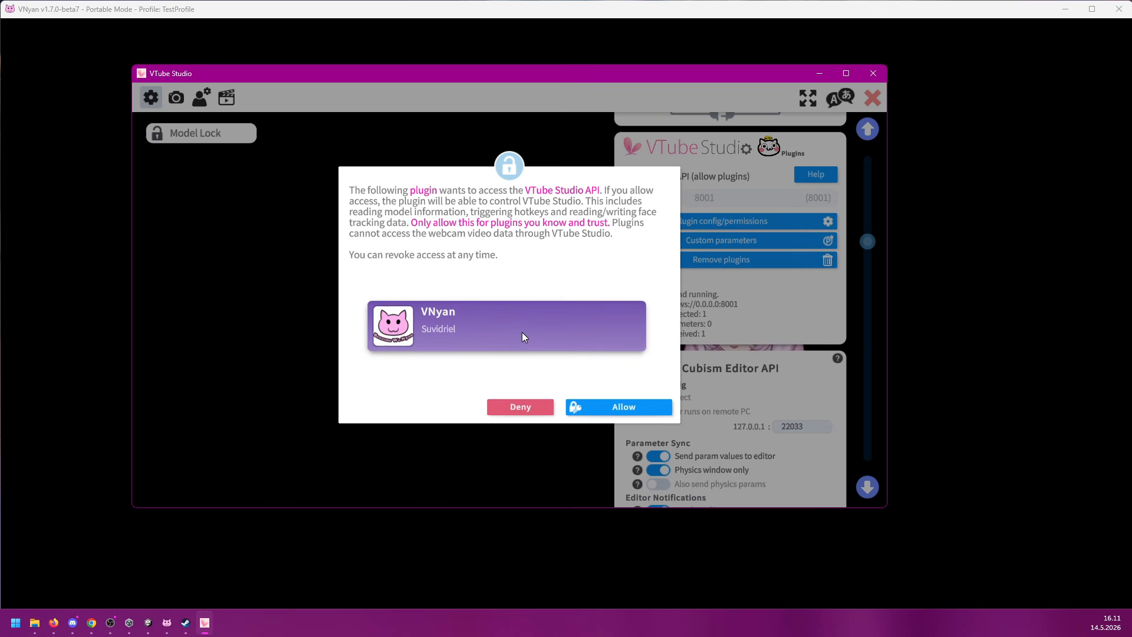
{"action": "left_click", "coordinate": [632, 408]}
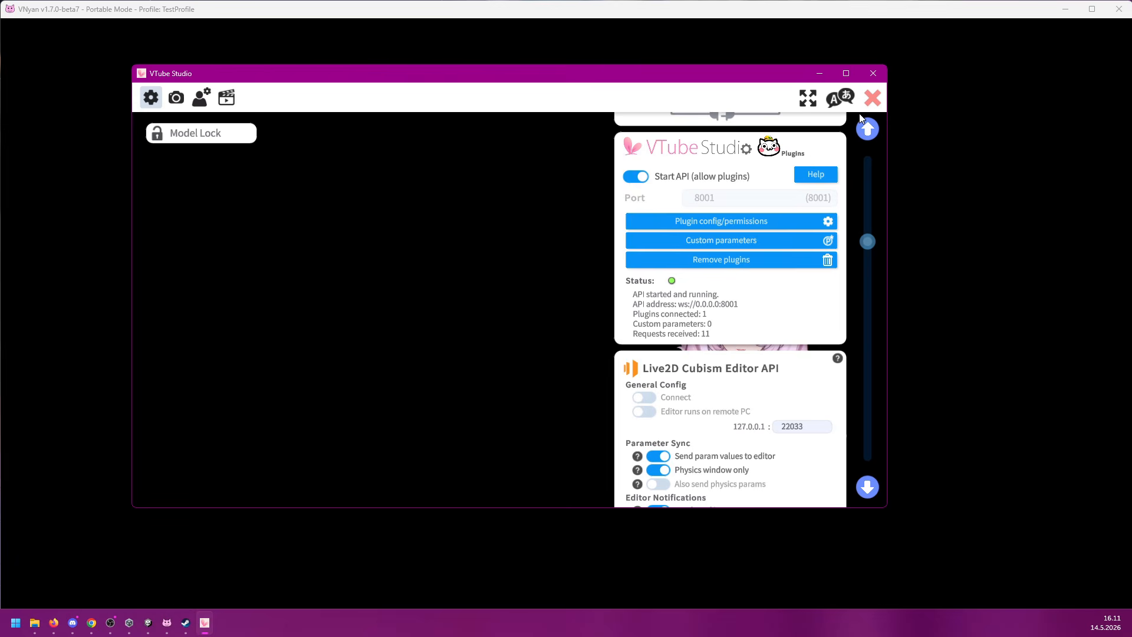
{"action": "left_click", "coordinate": [870, 100]}
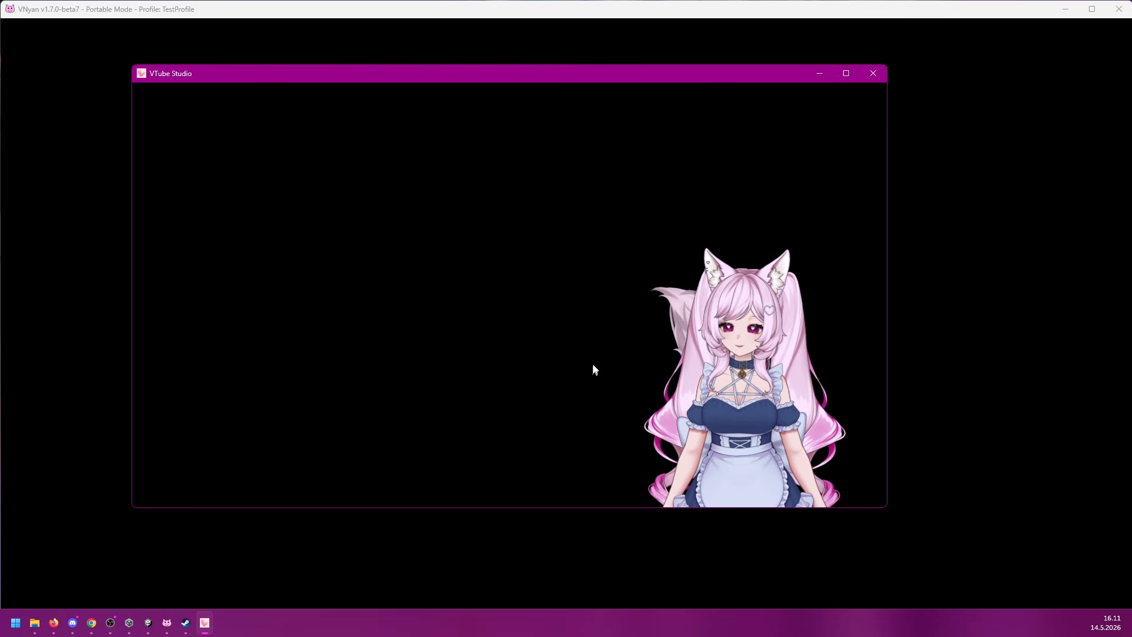
Step: Switch to VNyan, accept the welcome page and skip the stream interactions setup
{"action": "left_click", "coordinate": [984, 302]}
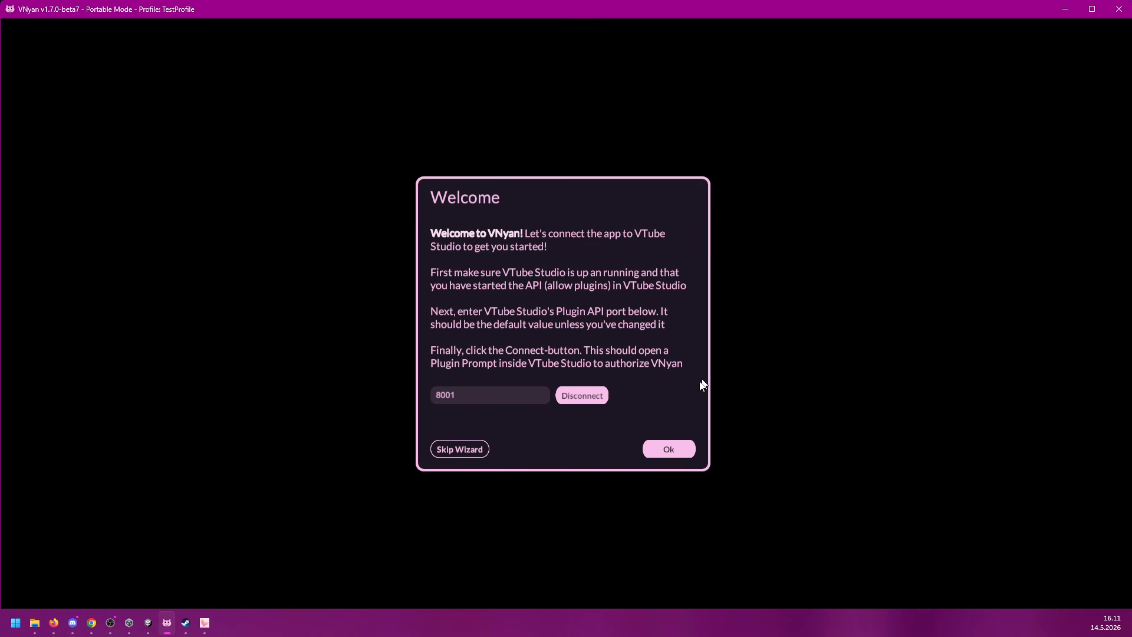
{"action": "left_click", "coordinate": [668, 450]}
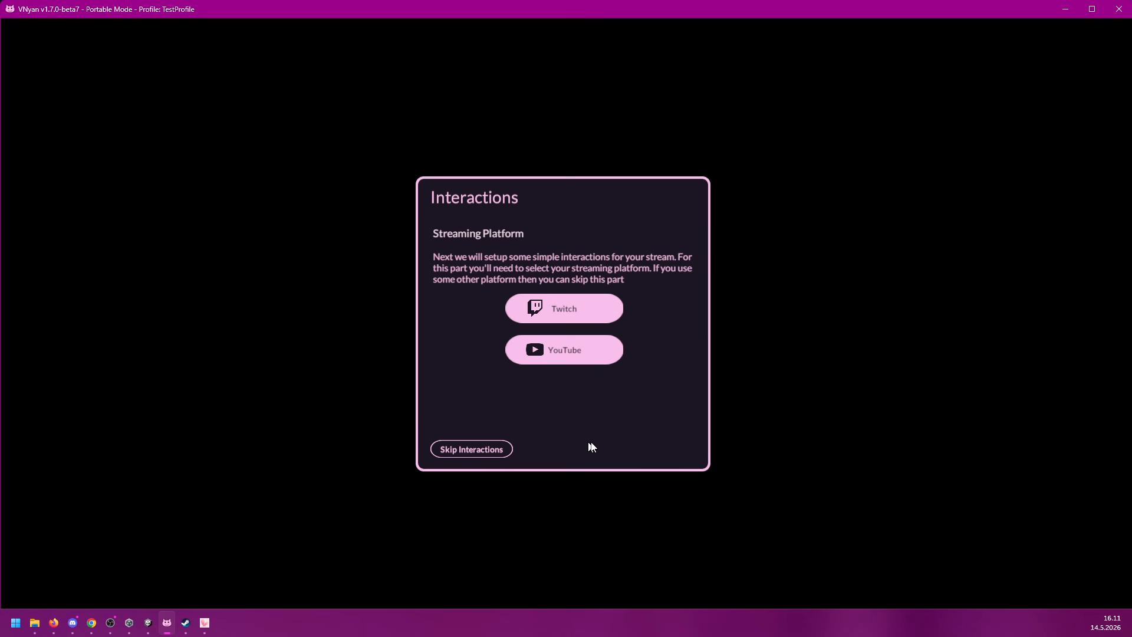
{"action": "left_click", "coordinate": [505, 450]}
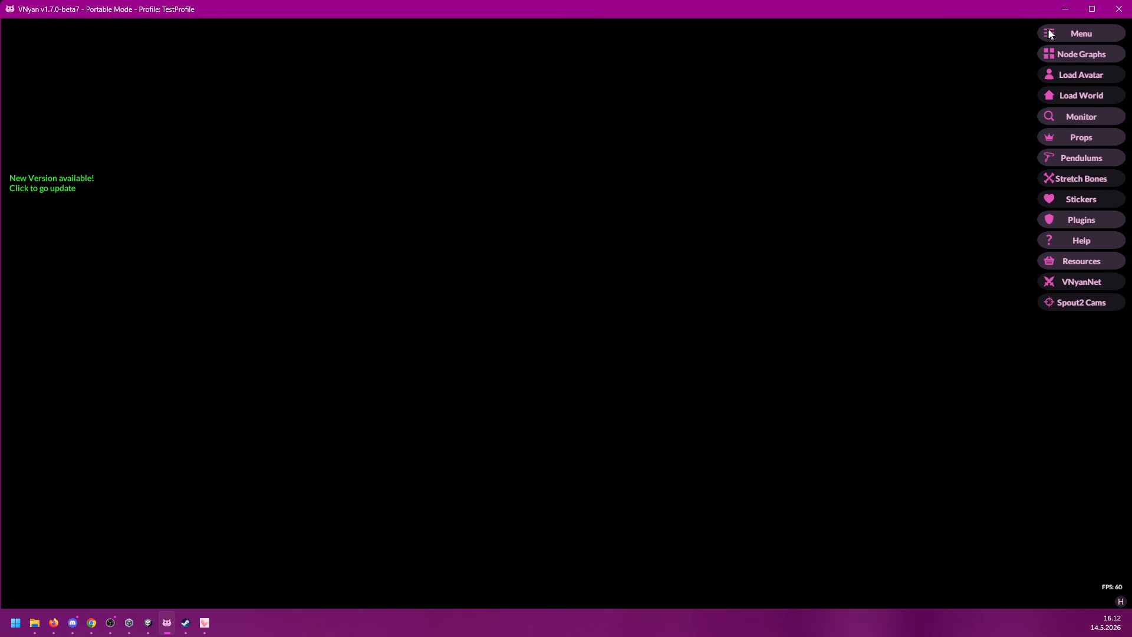
Step: Show the collision rig and move its settings window away from the middle of the scene
{"action": "left_click", "coordinate": [1083, 36]}
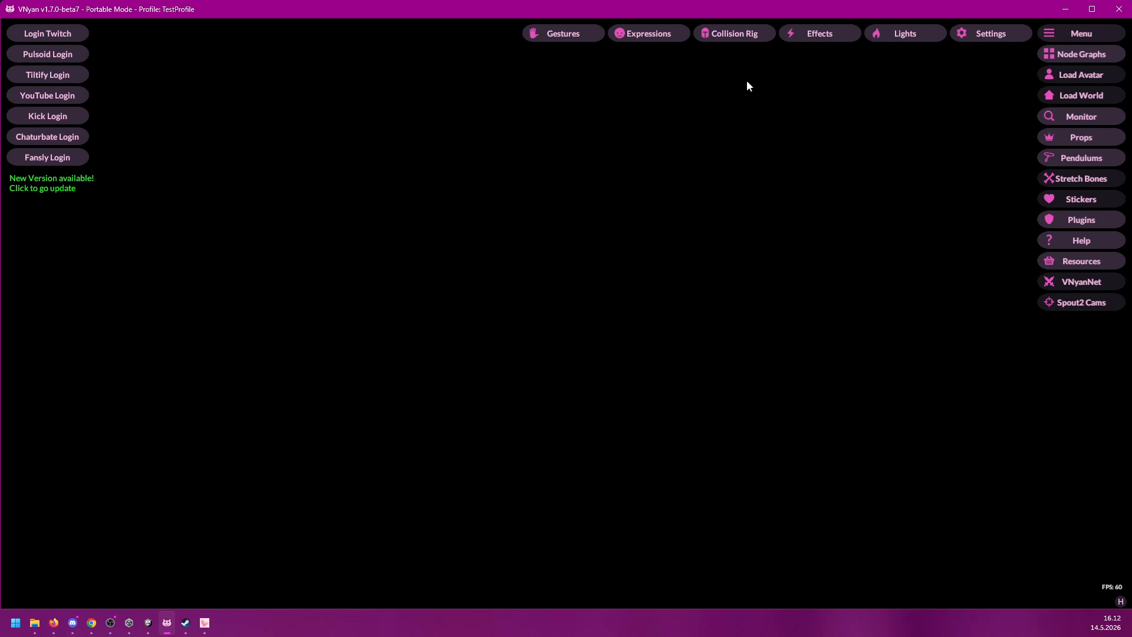
{"action": "left_click", "coordinate": [735, 35]}
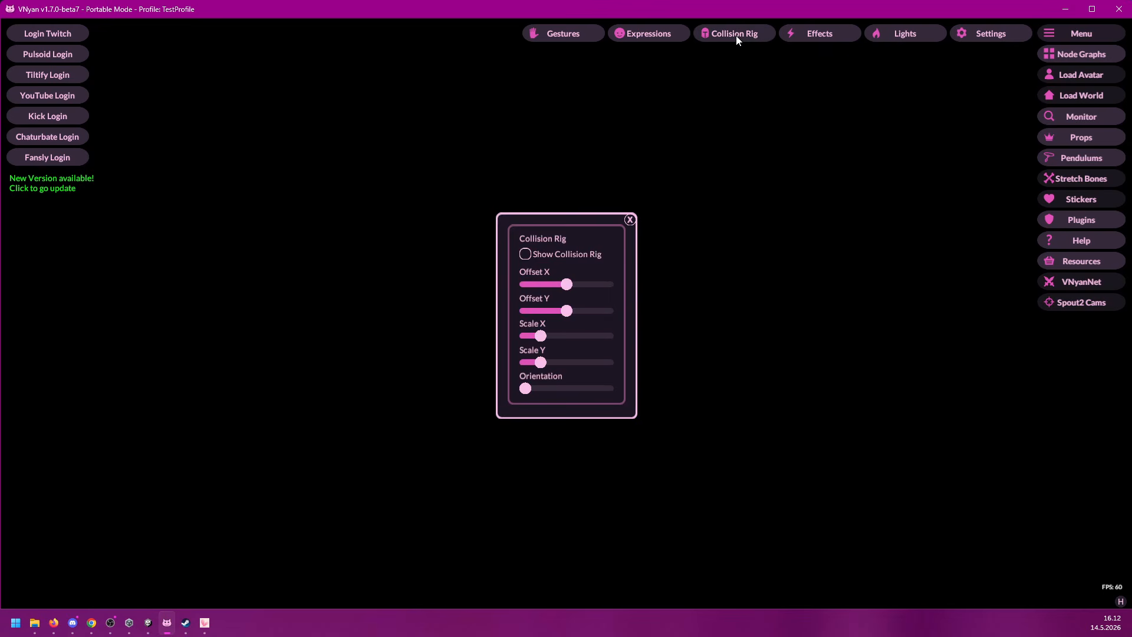
{"action": "left_click", "coordinate": [575, 257]}
{"action": "left_click_drag", "start_coordinate": [576, 257], "coordinate": [255, 165]}
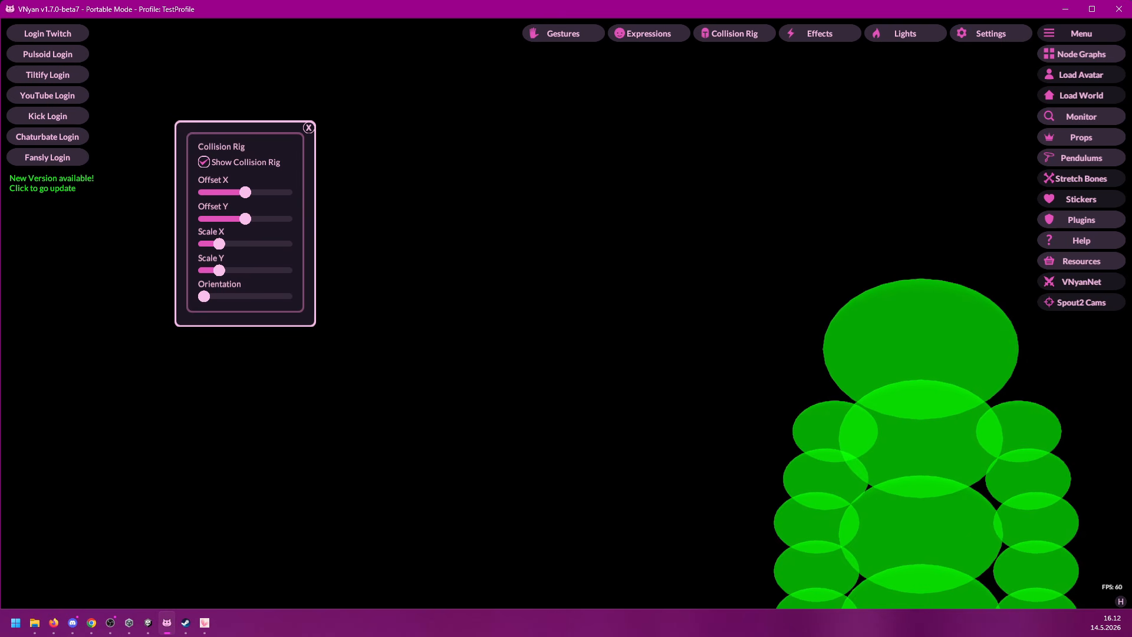
Step: Switch to VTube Studio and test the collision rig's tracking by moving the model toward the middle and back to its corner
{"action": "left_click", "coordinate": [205, 622]}
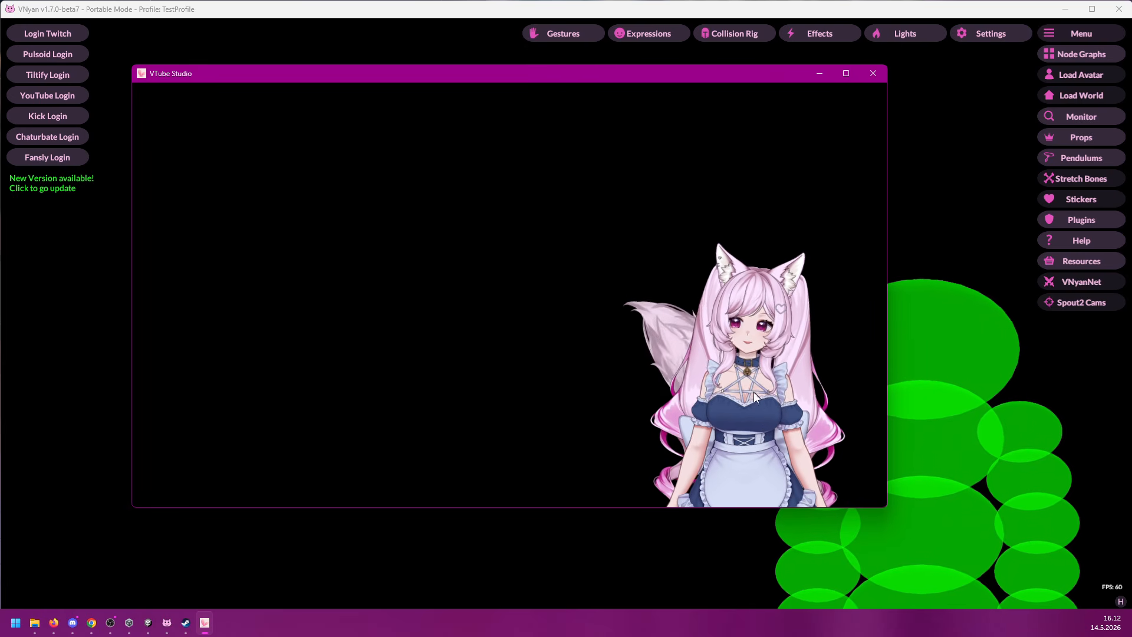
{"action": "left_click_drag", "start_coordinate": [763, 423], "coordinate": [393, 439]}
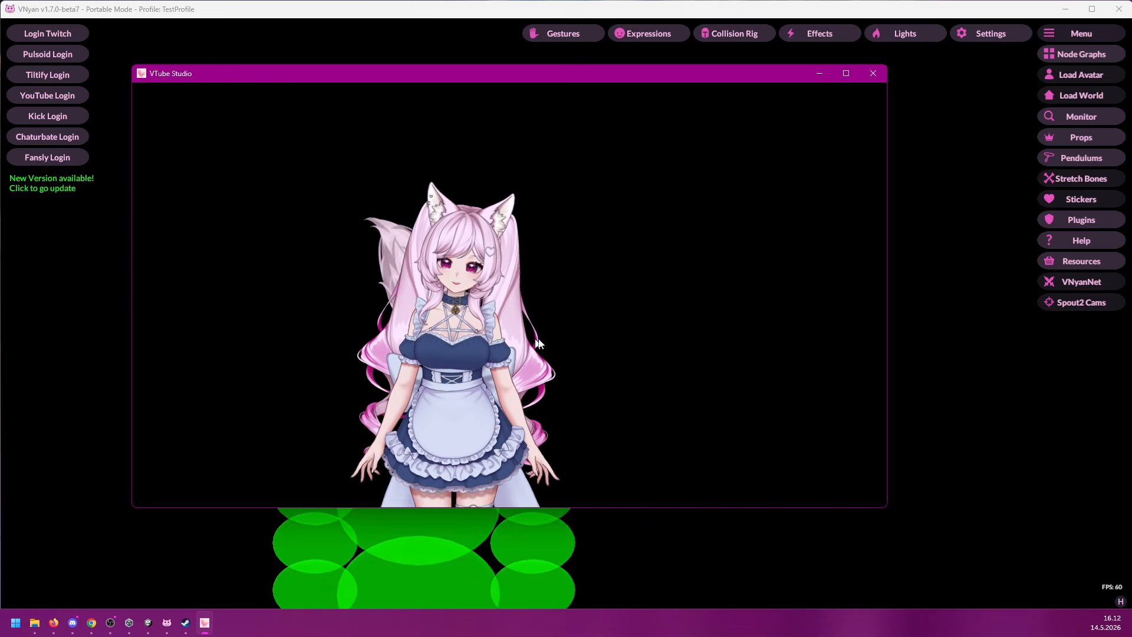
{"action": "left_click_drag", "start_coordinate": [538, 344], "coordinate": [833, 376]}
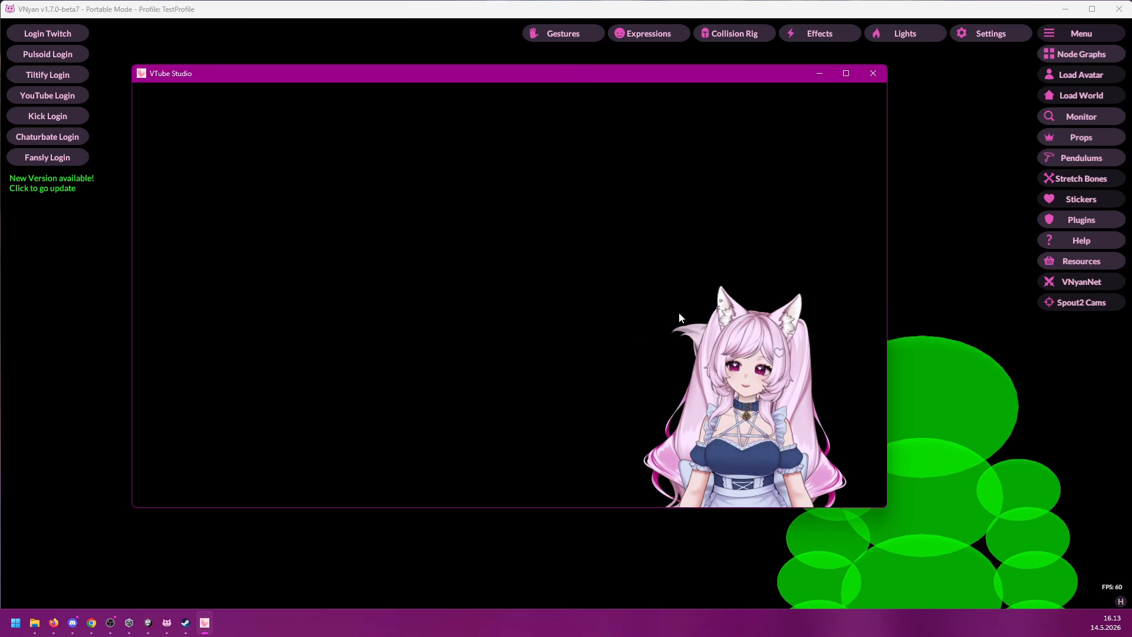
Step: Apply a resolution of 1280 x 720 in VTube Studio's quality settings and reposition its window
{"action": "double_click", "coordinate": [462, 246]}
{"action": "left_click", "coordinate": [157, 273]}
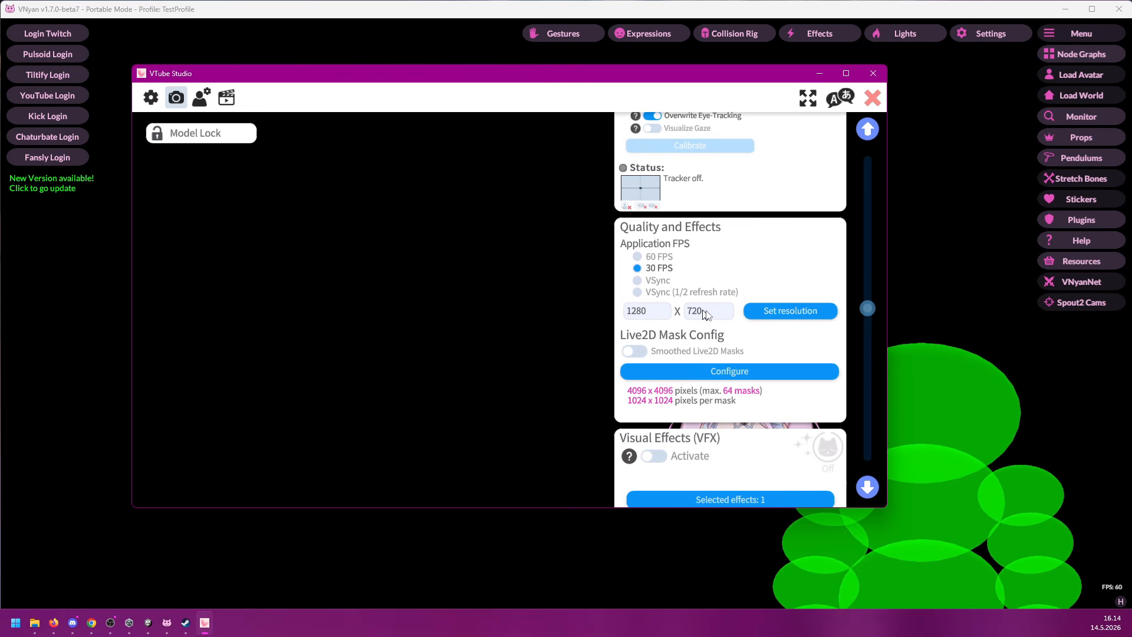
{"action": "left_click", "coordinate": [780, 314]}
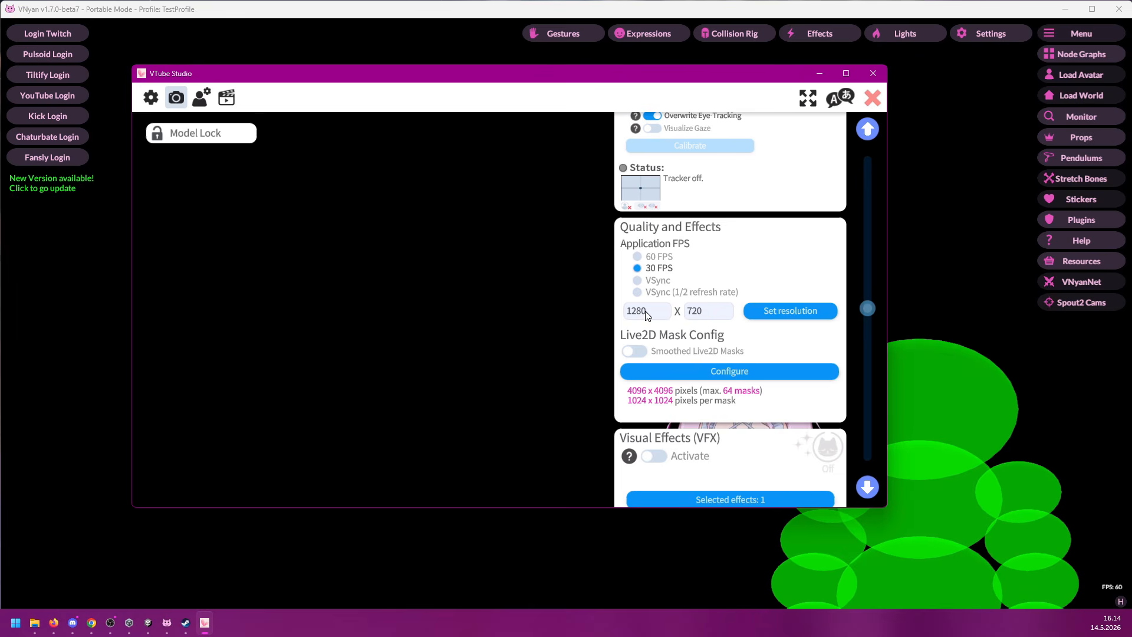
{"action": "left_click_drag", "start_coordinate": [664, 84], "coordinate": [593, 122]}
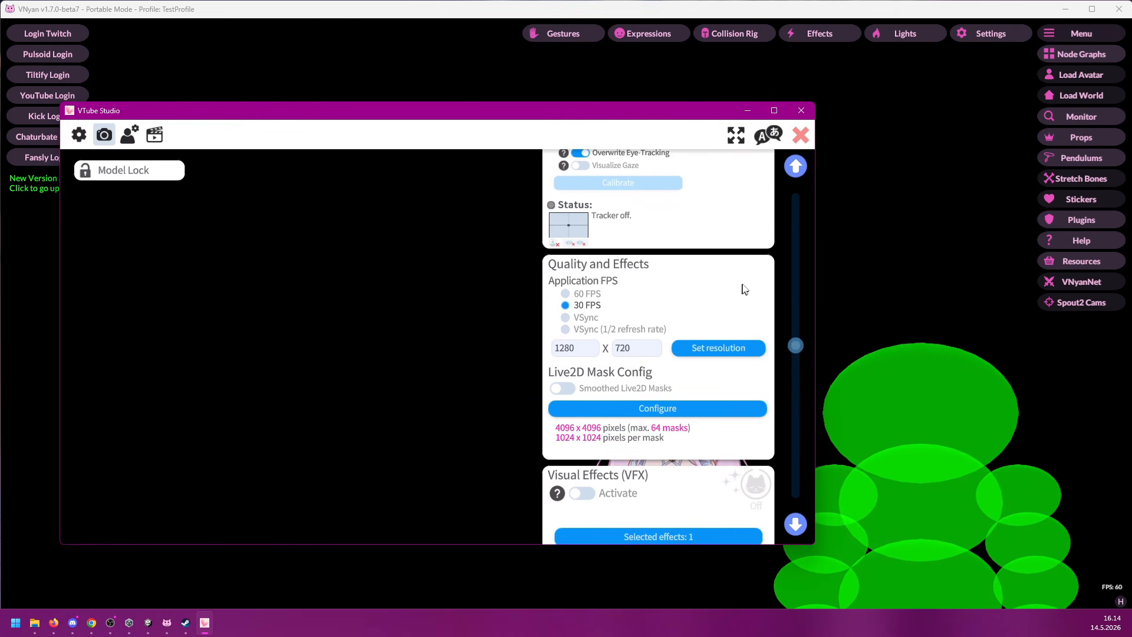
Step: Switch to VNyan and set its window size to 1280 x 720 in the graphics settings
{"action": "left_click", "coordinate": [897, 238]}
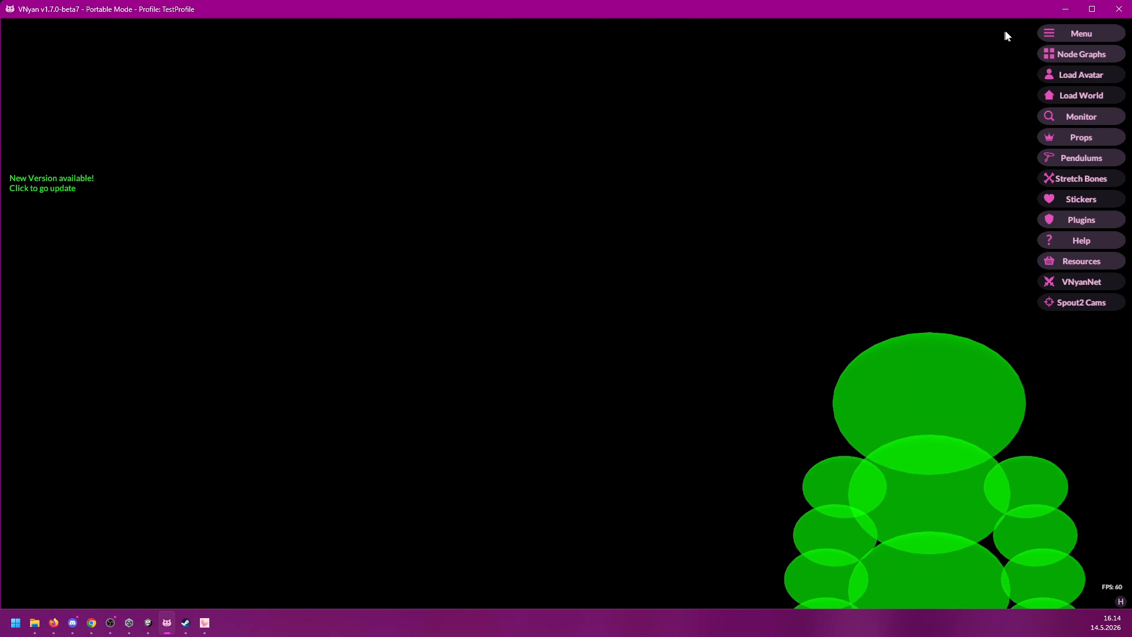
{"action": "left_click", "coordinate": [1069, 33]}
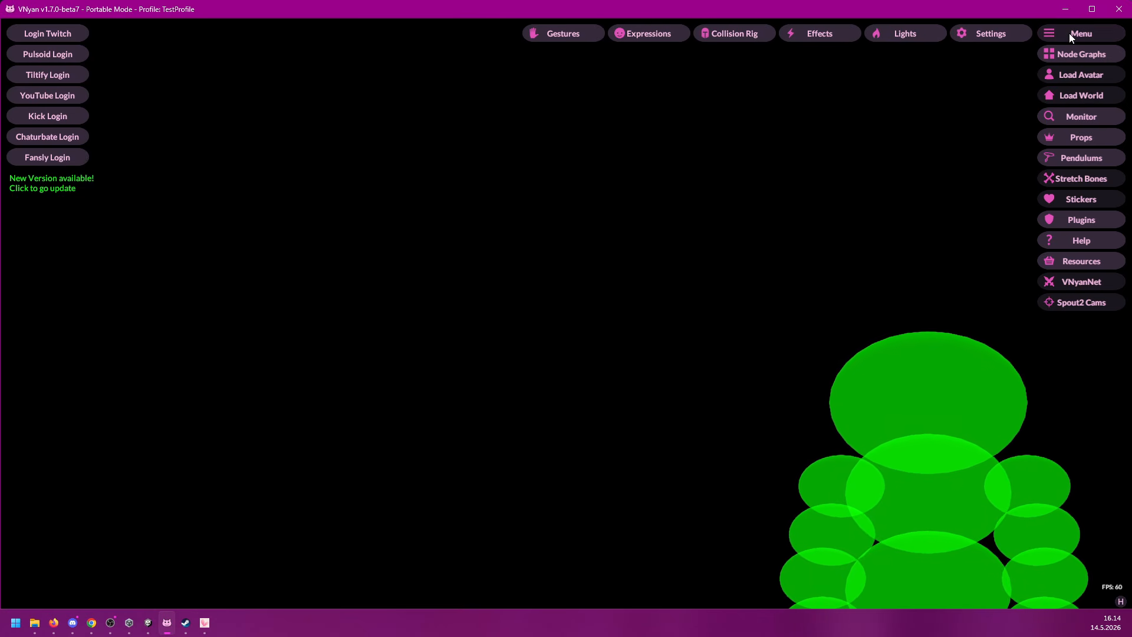
{"action": "left_click", "coordinate": [991, 35]}
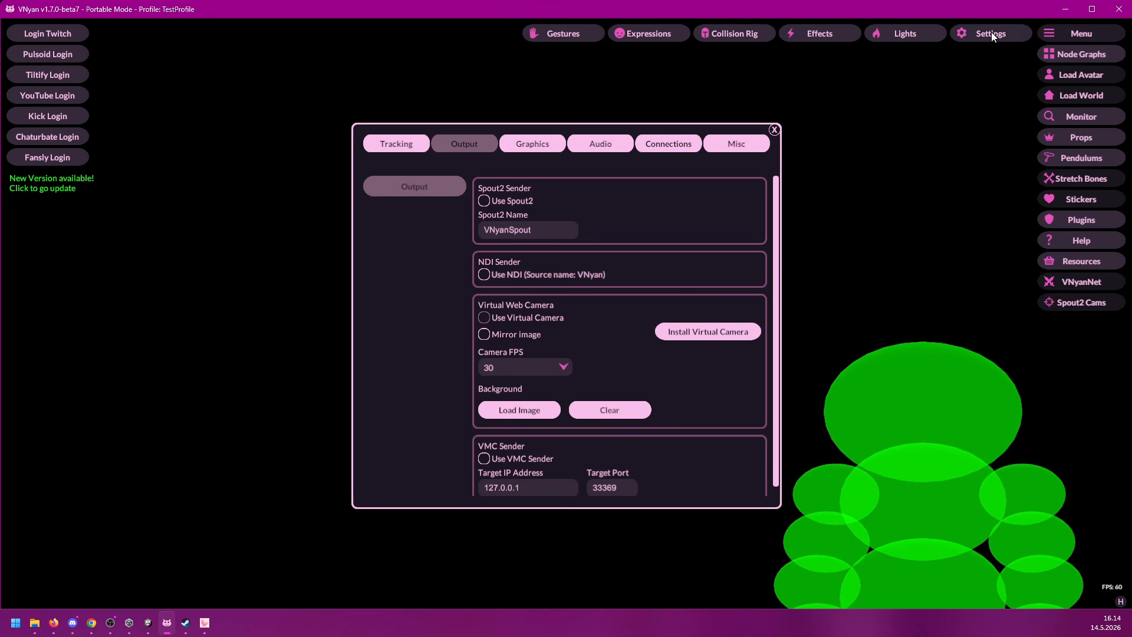
{"action": "left_click", "coordinate": [534, 145]}
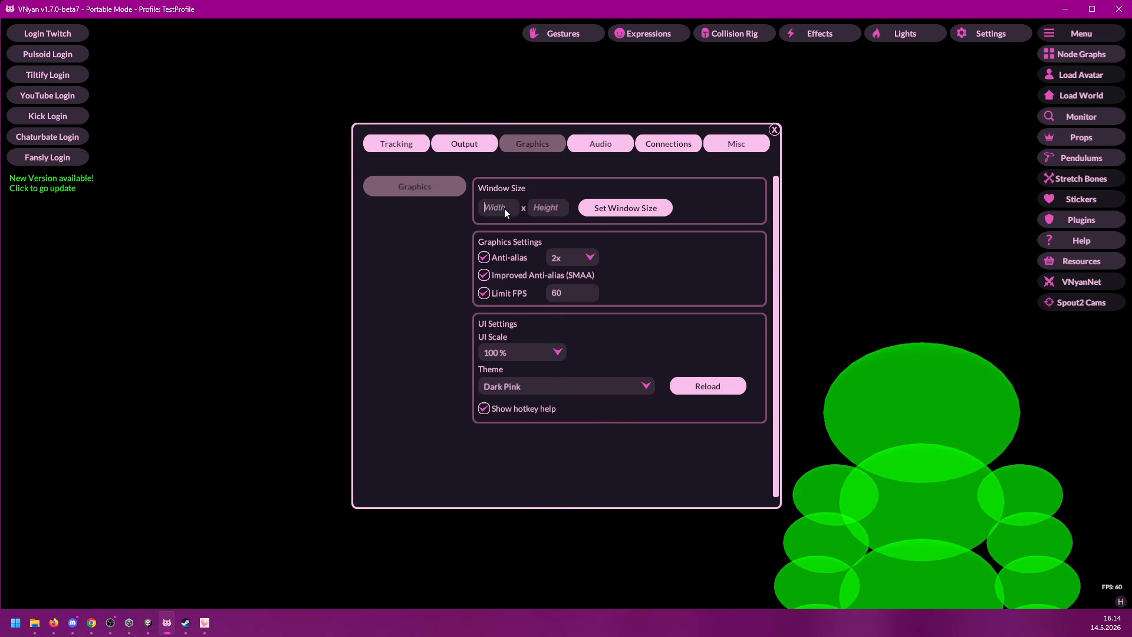
{"action": "type", "text": "1270"}
{"action": "key", "text": "Tab"}
{"action": "type", "text": "720"}
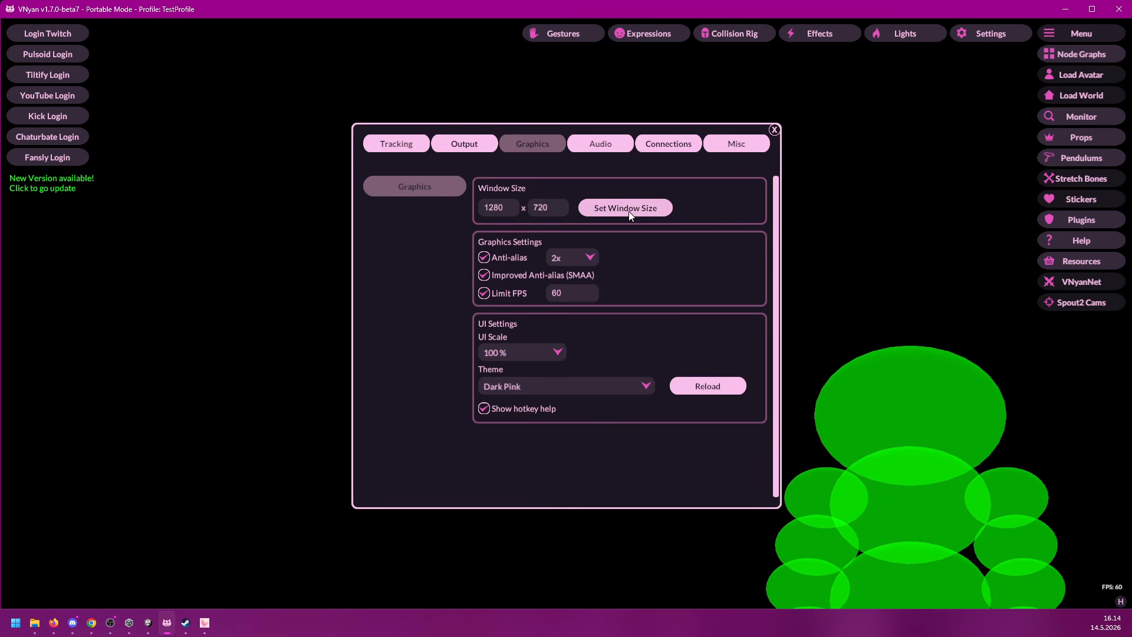
{"action": "left_click", "coordinate": [646, 213]}
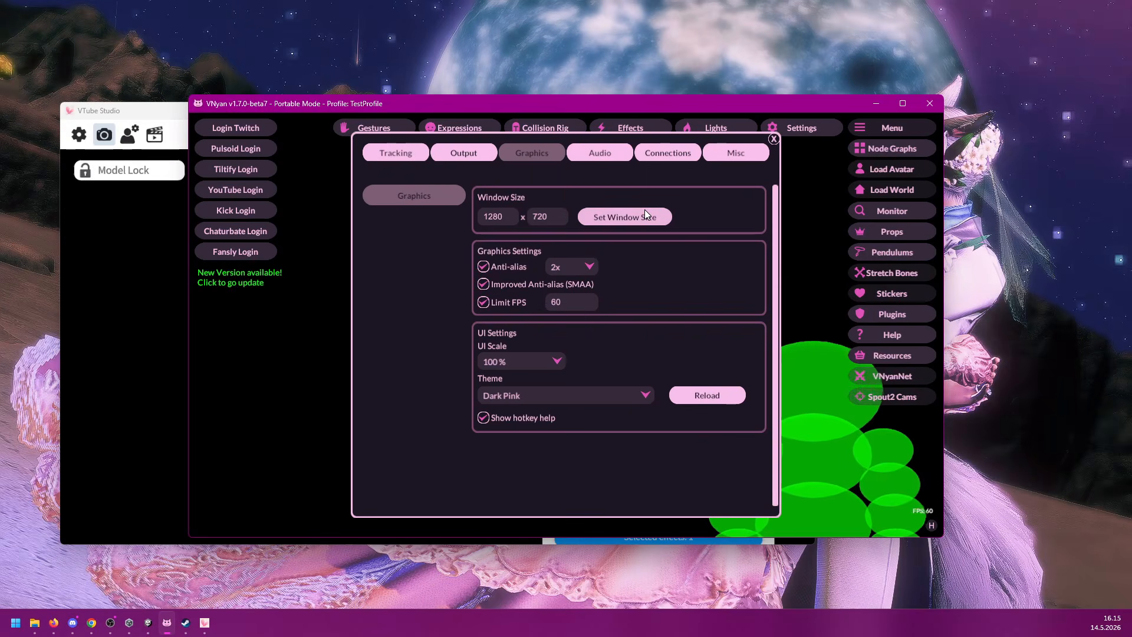
Step: Move the resized VNyan window higher, close its settings, and bring VTube Studio to the front to compare the windows
{"action": "left_click_drag", "start_coordinate": [645, 139], "coordinate": [575, 183]}
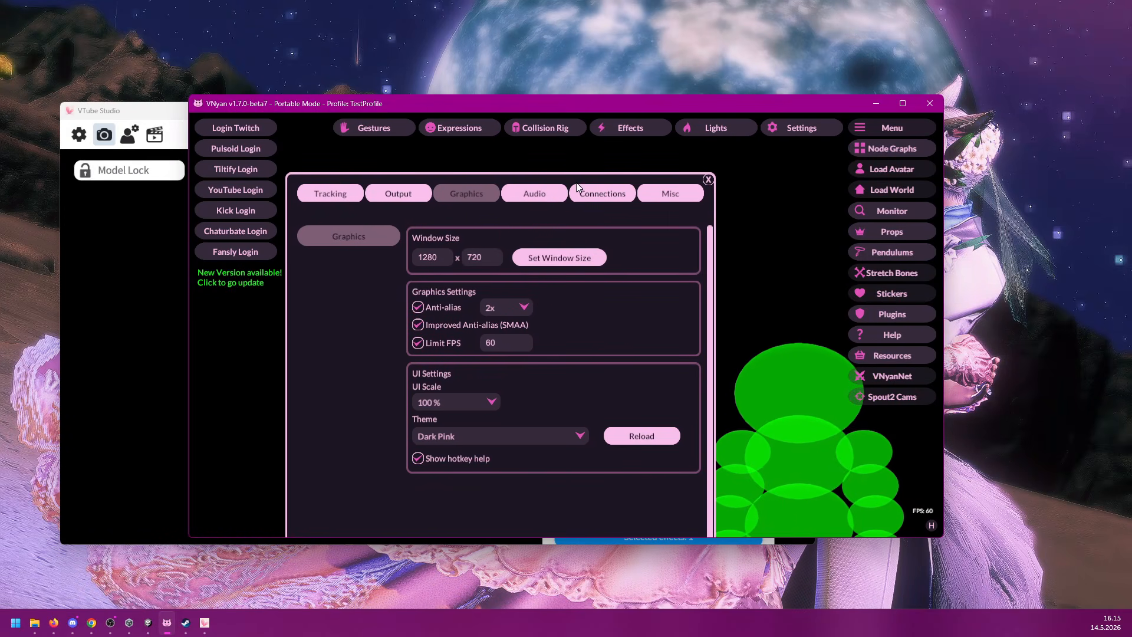
{"action": "left_click_drag", "start_coordinate": [596, 112], "coordinate": [622, 76]}
{"action": "left_click", "coordinate": [737, 145]}
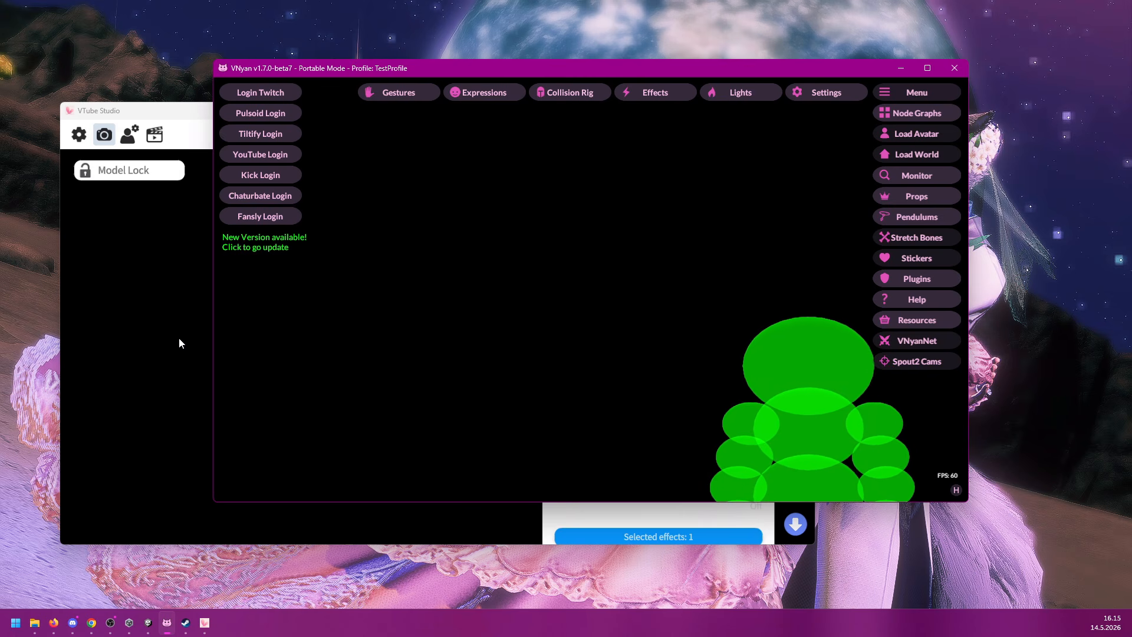
{"action": "left_click", "coordinate": [175, 124]}
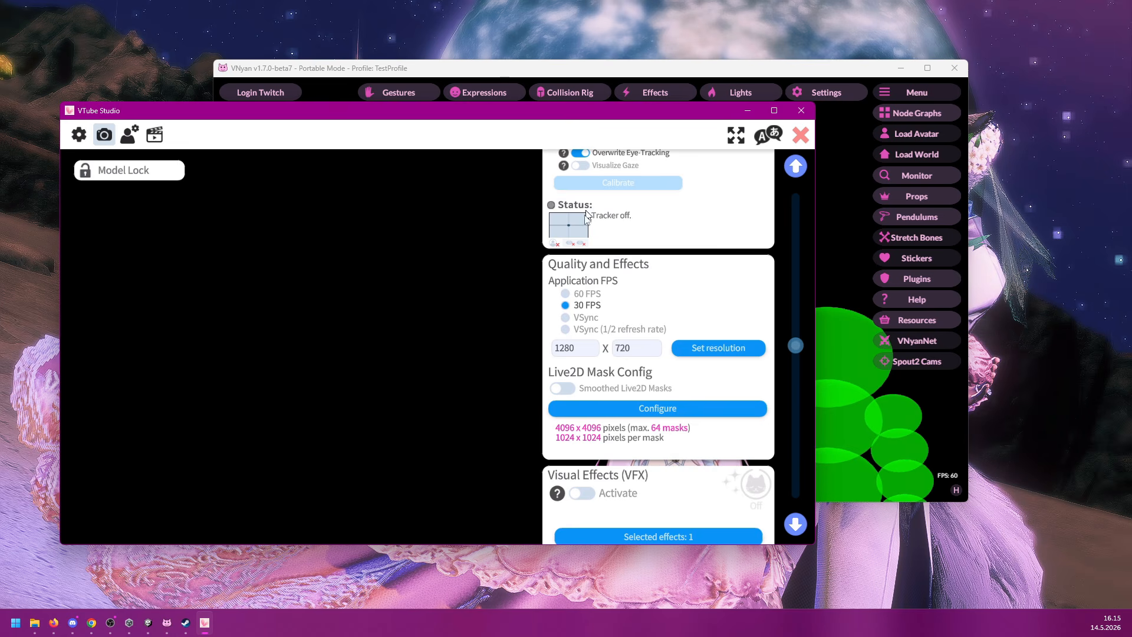
Step: Return to VNyan, enable the Spout2 sender in the output settings, and select the text of its Spout2 name
{"action": "left_click", "coordinate": [614, 70]}
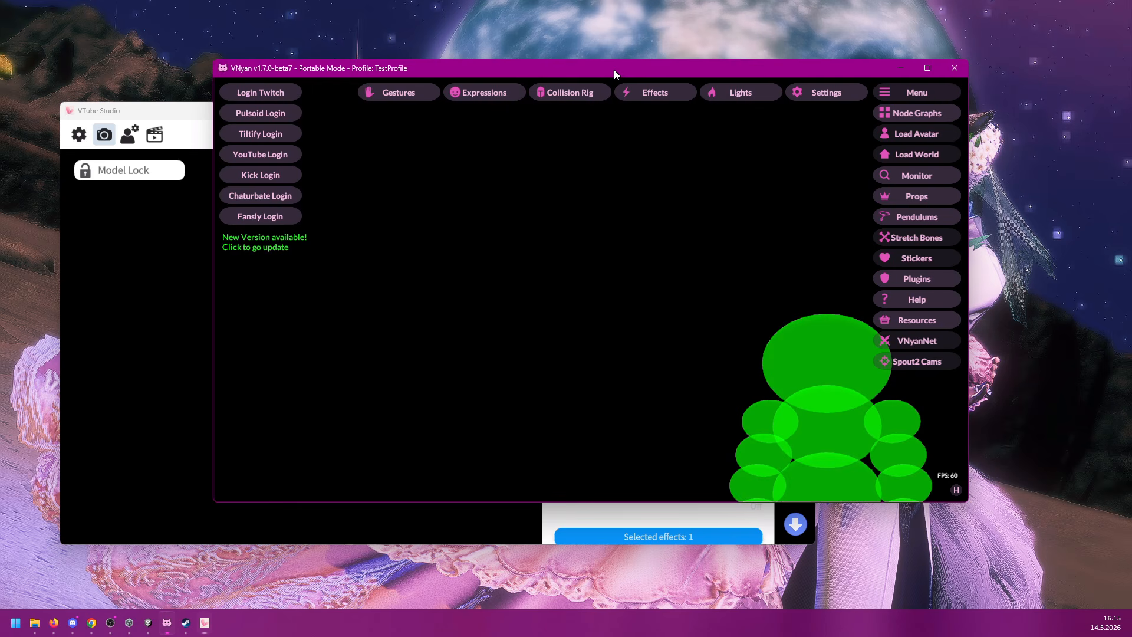
{"action": "left_click", "coordinate": [823, 91]}
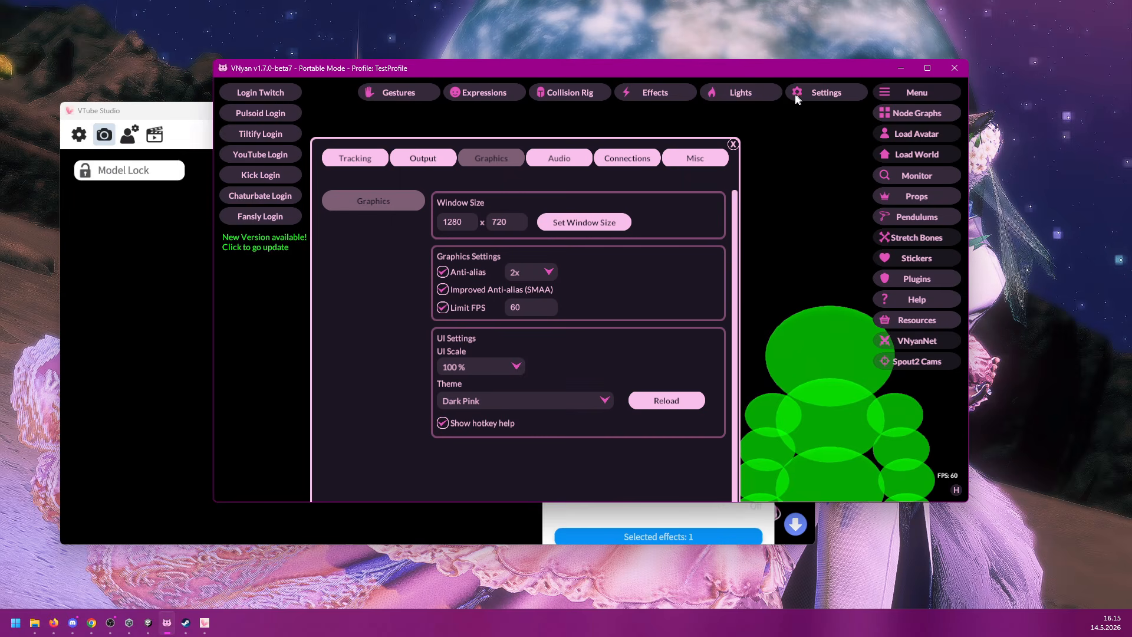
{"action": "left_click", "coordinate": [430, 158]}
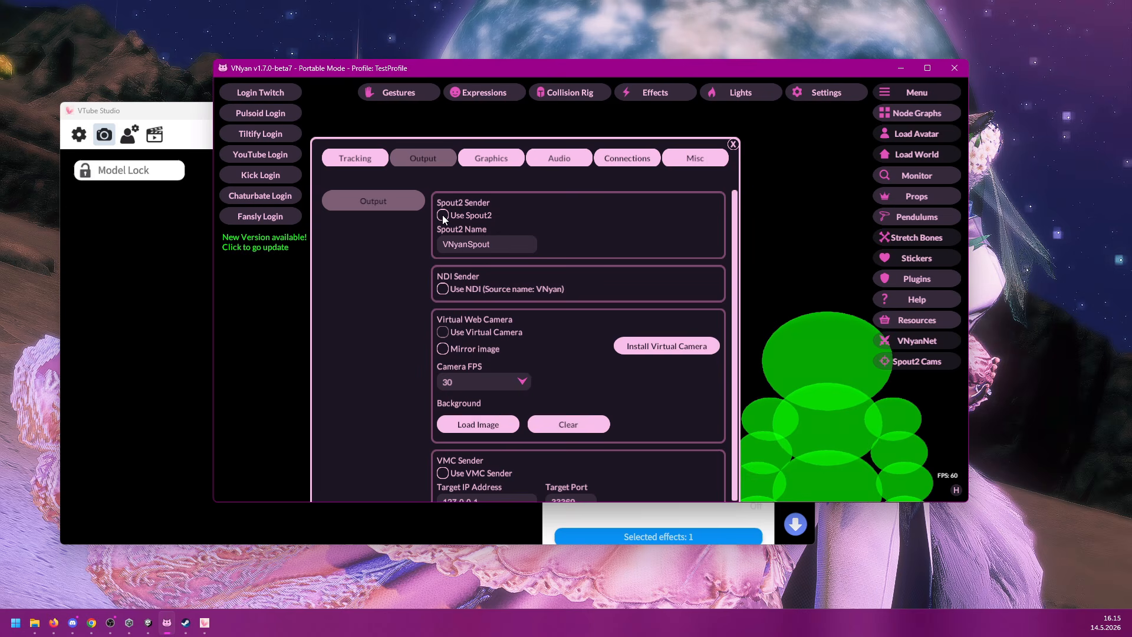
{"action": "left_click", "coordinate": [501, 249]}
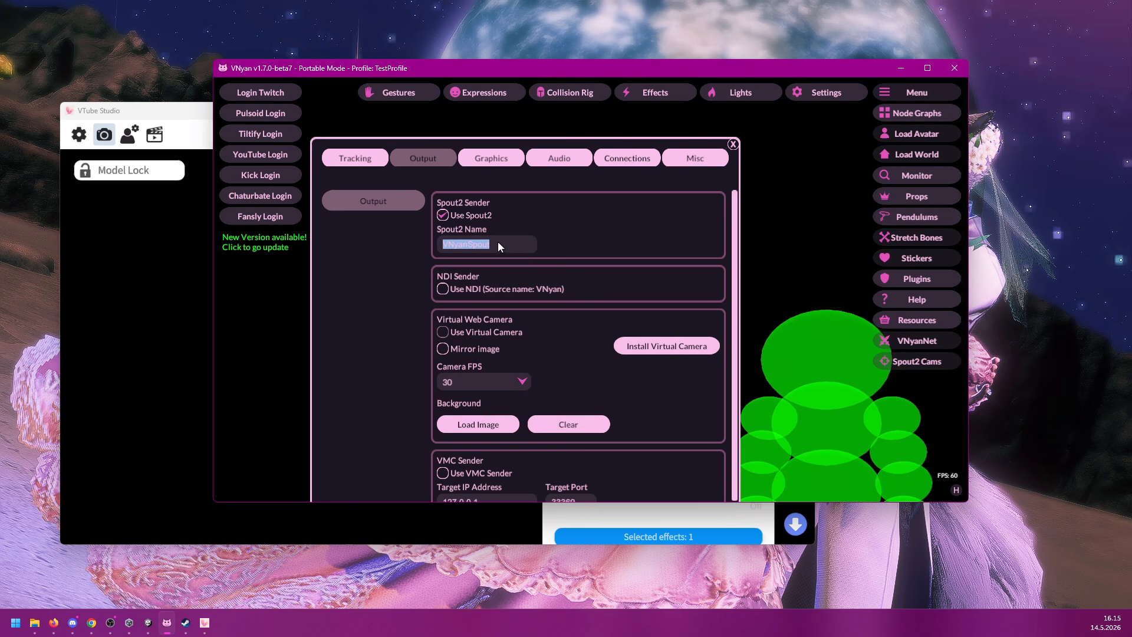
Step: Leave the Spout2 name as VNyanSpout, switch to OBS, and create a new Spout2 Capture source named Vnyantest in Scene 2
{"action": "left_click", "coordinate": [596, 248]}
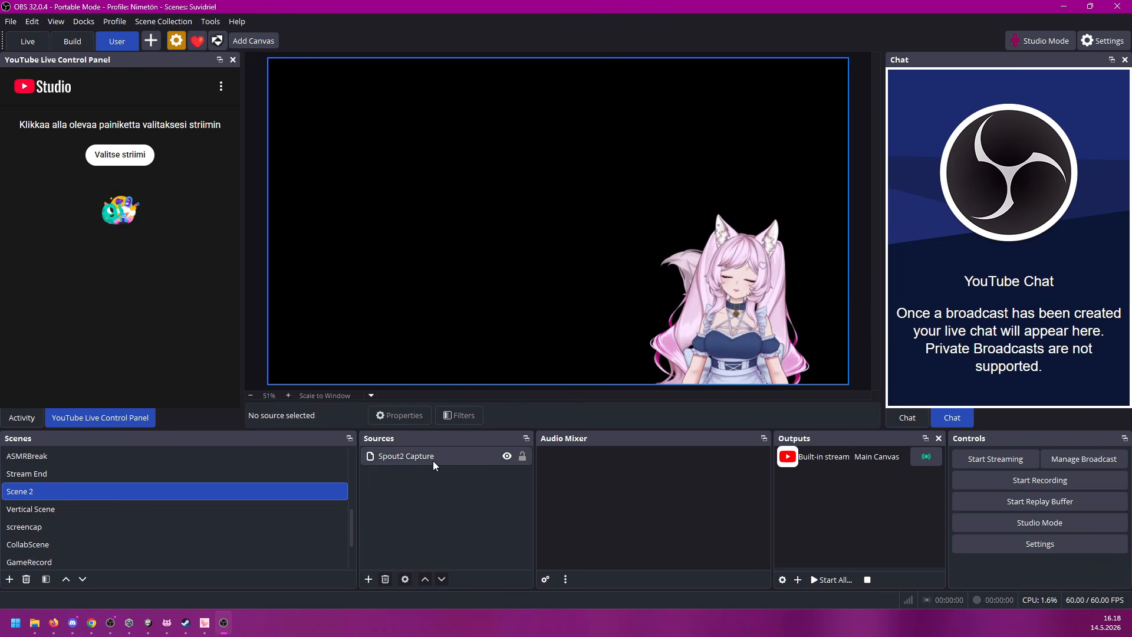
{"action": "left_click", "coordinate": [369, 579]}
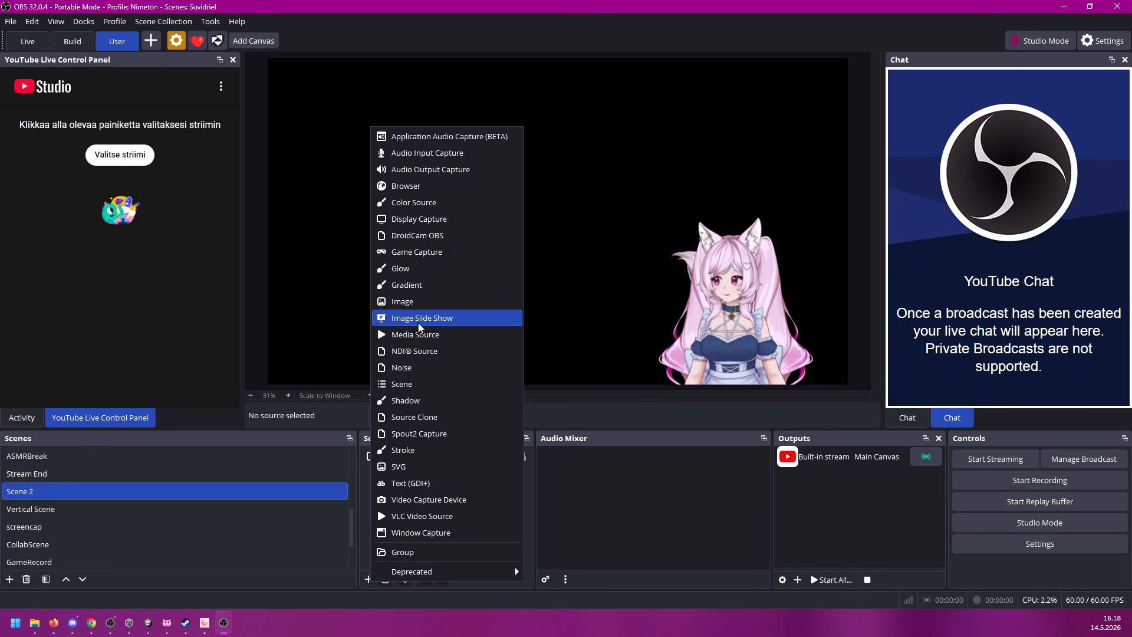
{"action": "left_click", "coordinate": [452, 433]}
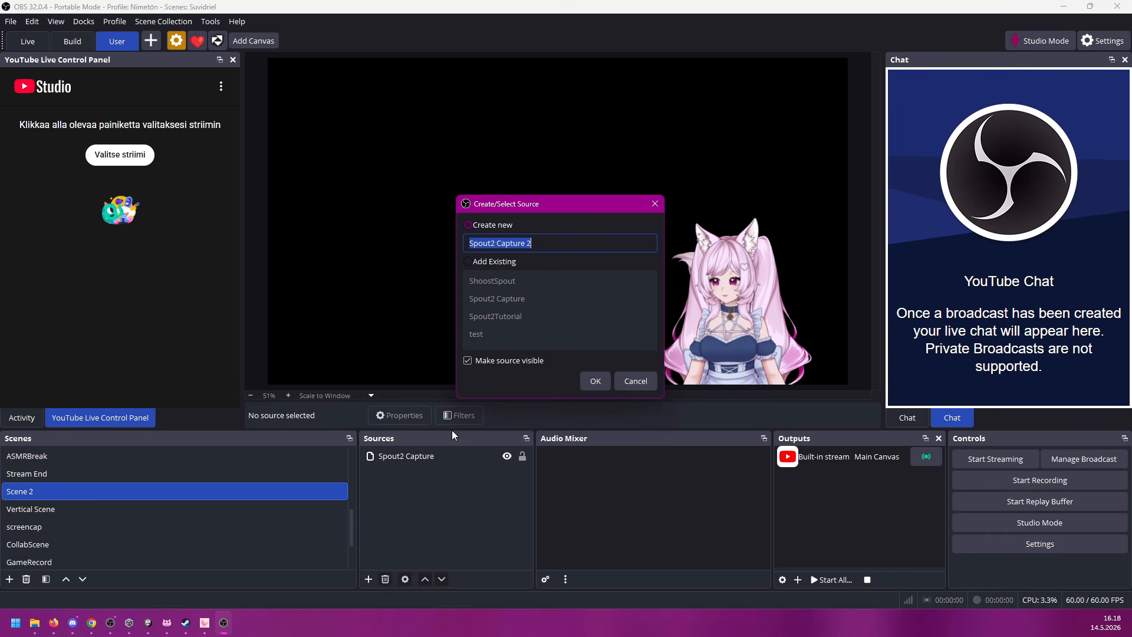
{"action": "left_click", "coordinate": [553, 240]}
{"action": "key", "text": "ctrl+a"}
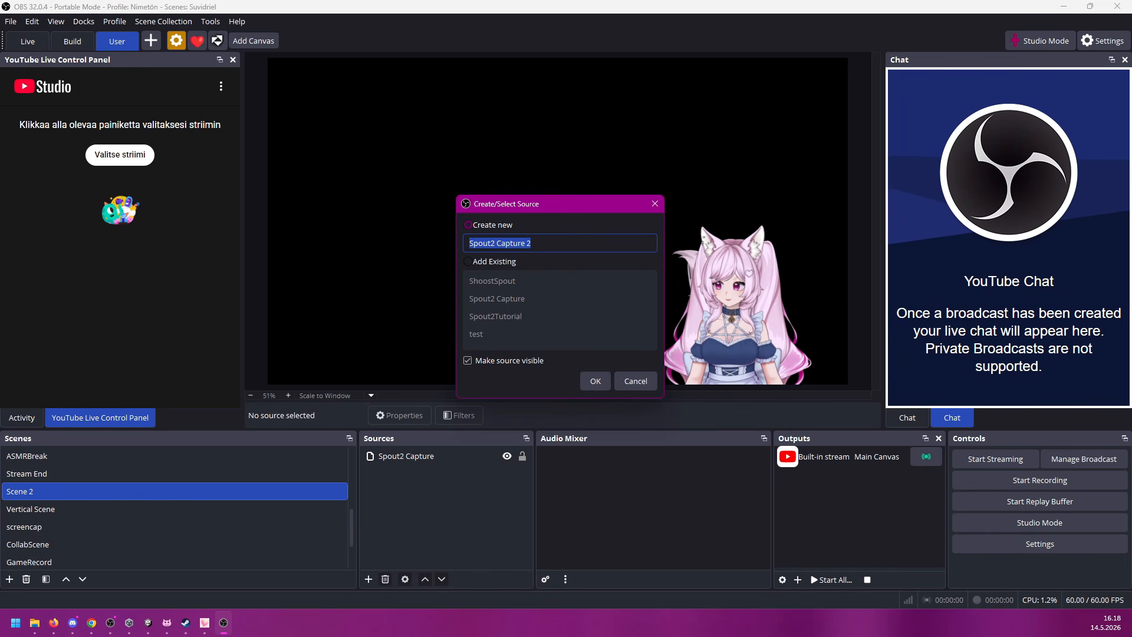
{"action": "type", "text": "Vnyantest"}
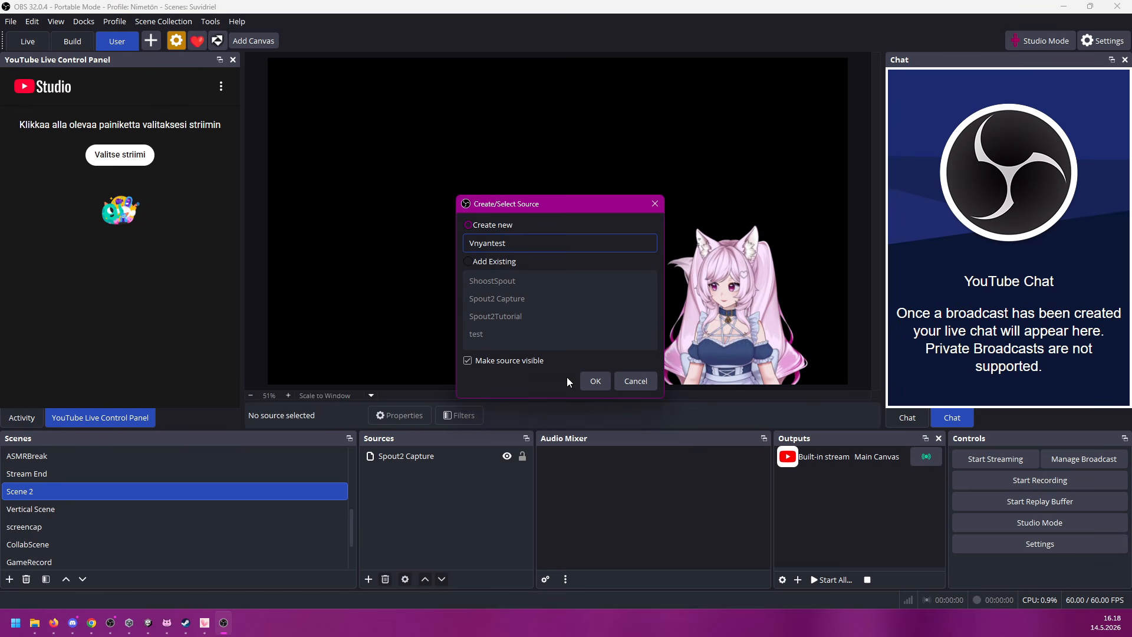
{"action": "left_click", "coordinate": [593, 379]}
Step: Set the Vnyantest source's sender to VNyanSpout with Premultiplied Alpha compositing, and scale the source to fill the canvas
{"action": "left_click", "coordinate": [510, 313]}
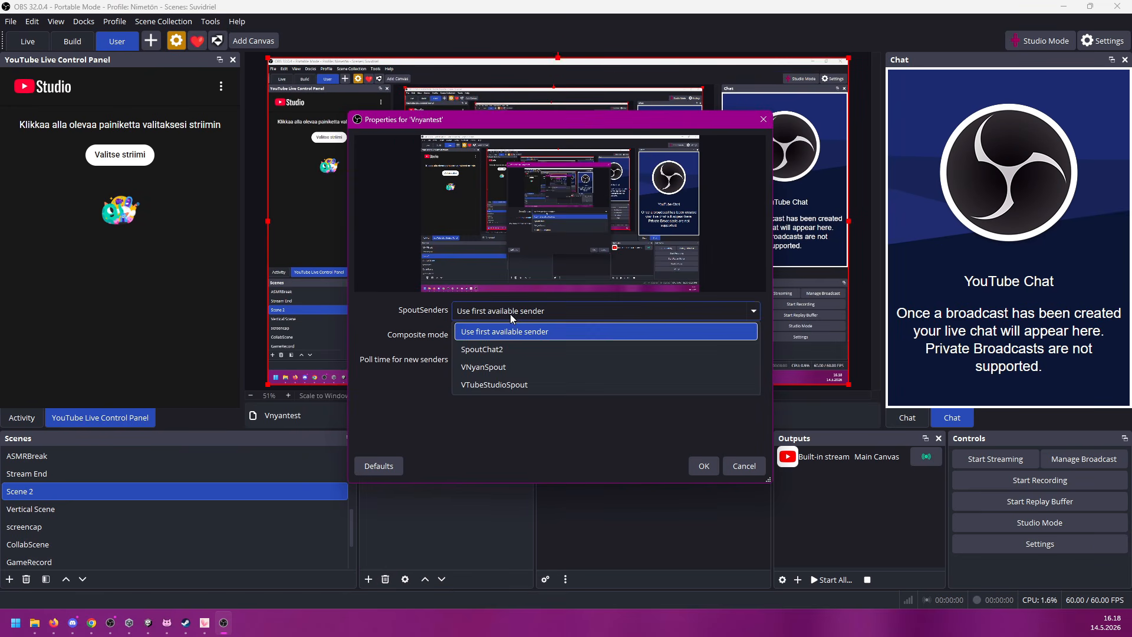
{"action": "left_click", "coordinate": [487, 371]}
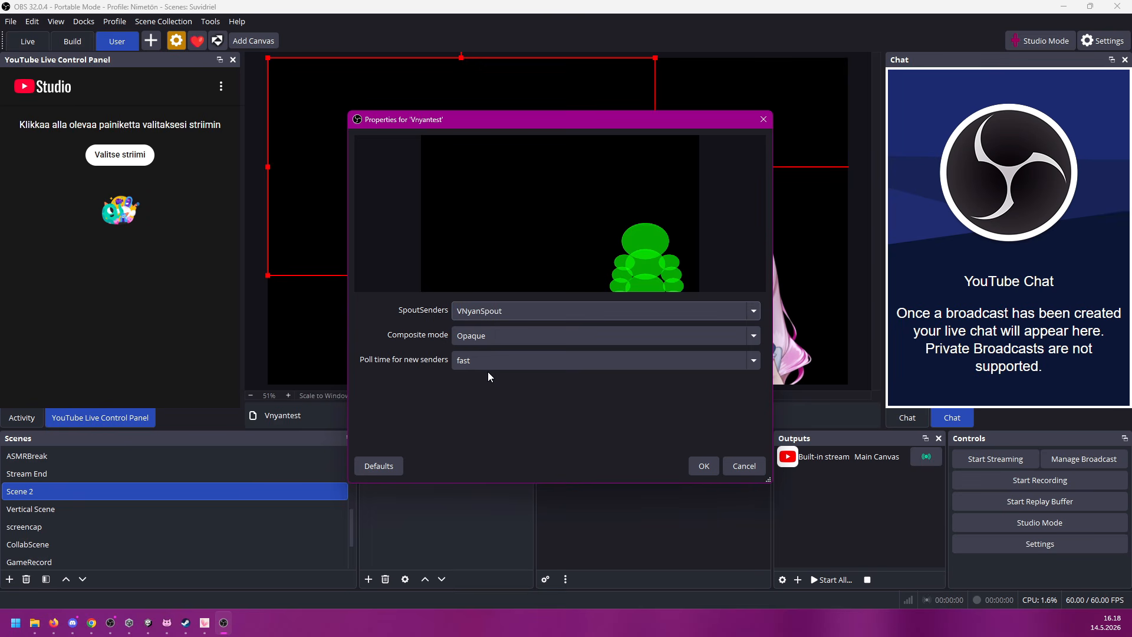
{"action": "left_click", "coordinate": [479, 336]}
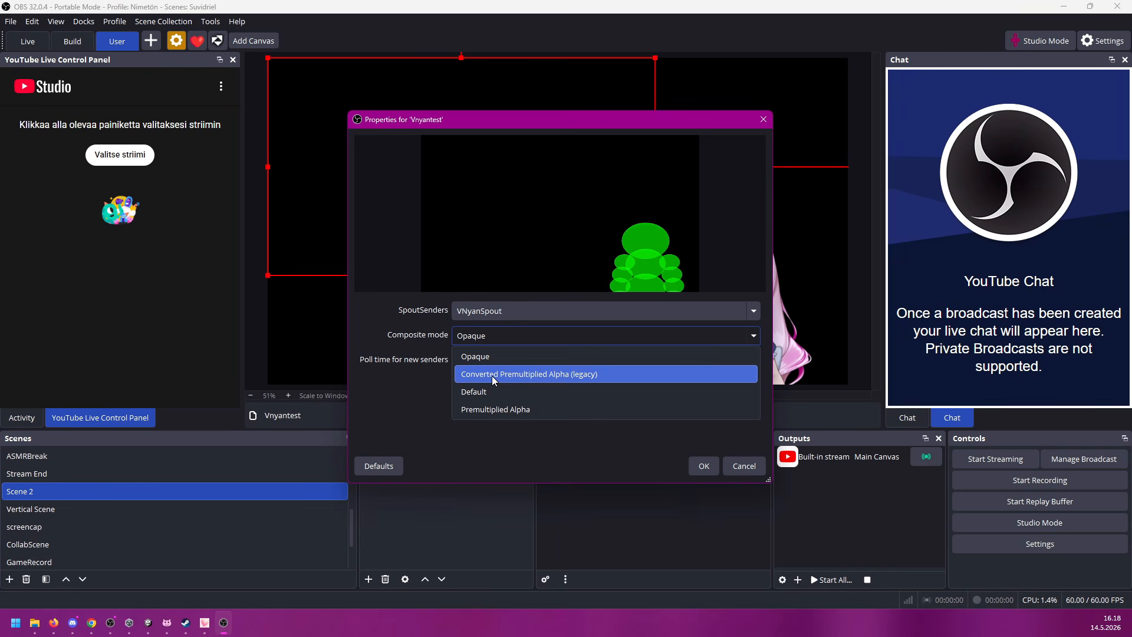
{"action": "left_click", "coordinate": [491, 409]}
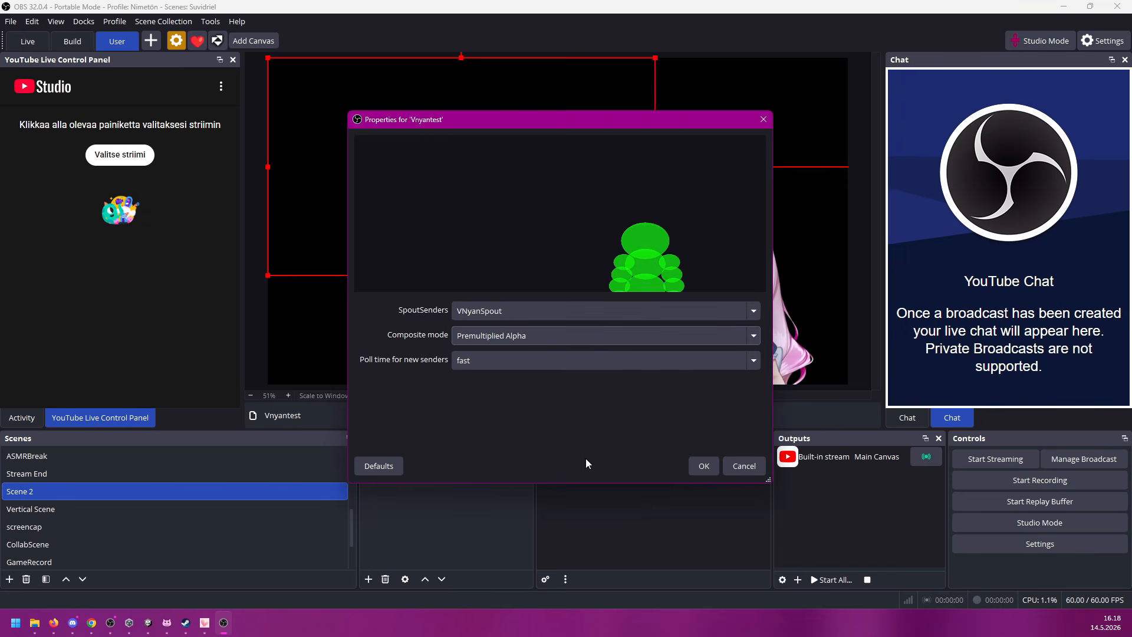
{"action": "left_click", "coordinate": [703, 466]}
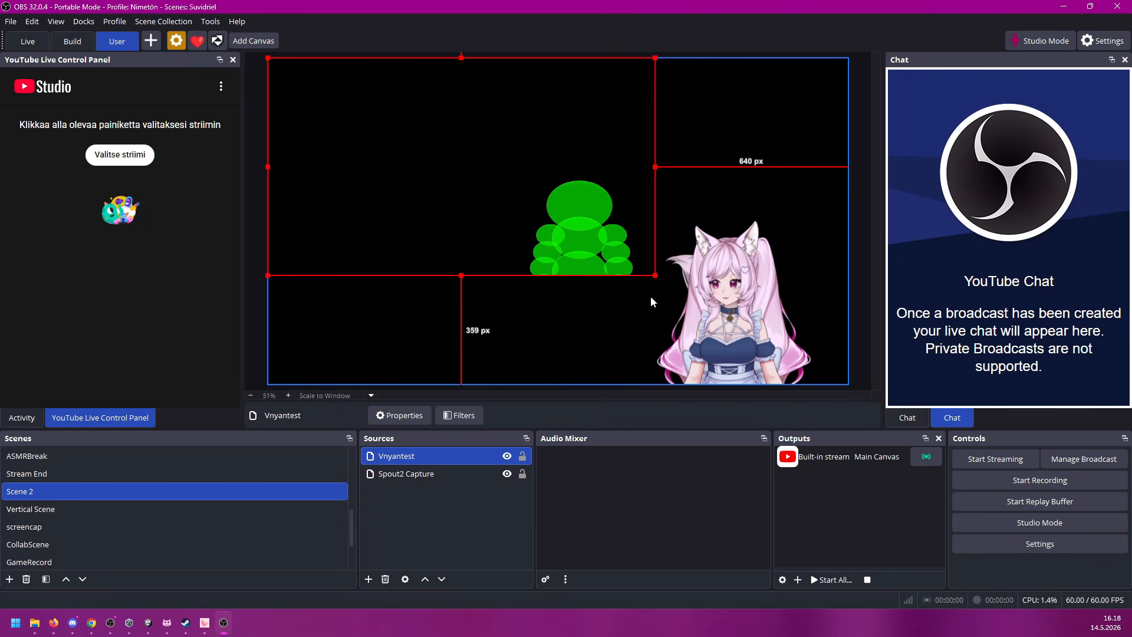
{"action": "left_click_drag", "start_coordinate": [655, 274], "coordinate": [817, 381]}
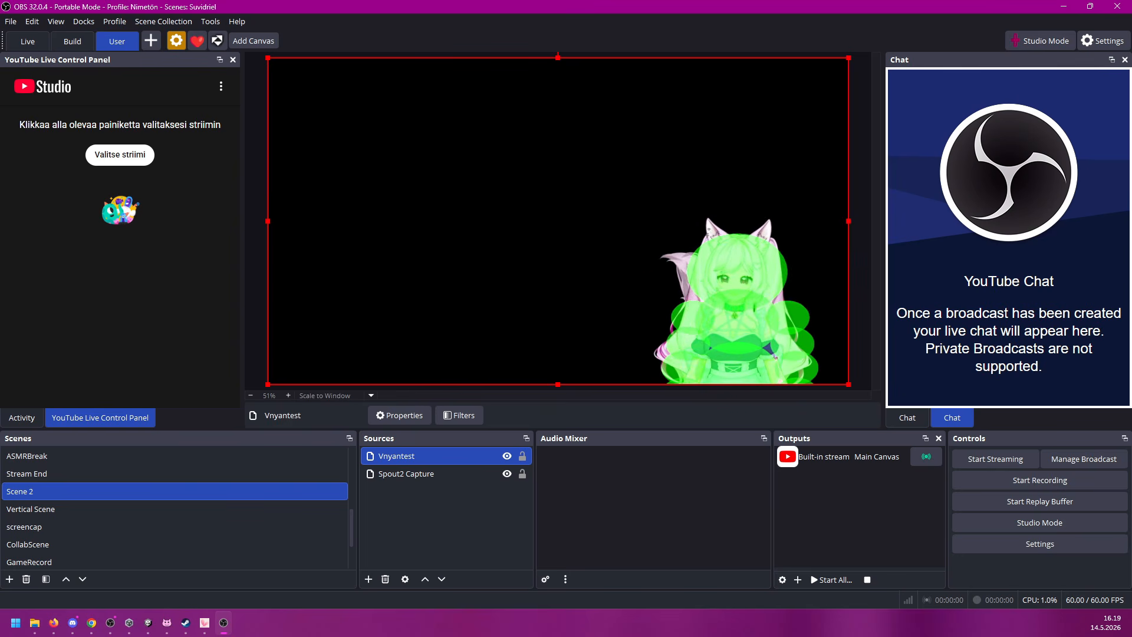
Step: Switch to VTube Studio, close its settings, enlarge the avatar and place it near the window's centre, and return to OBS
{"action": "key", "text": "alt+Tab"}
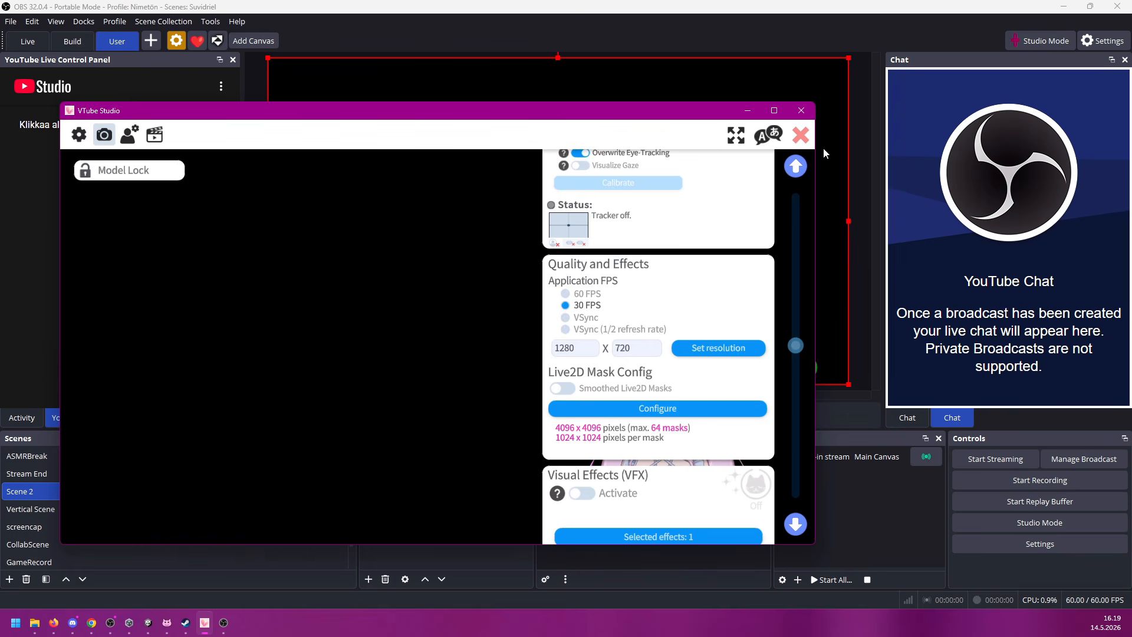
{"action": "left_click", "coordinate": [801, 135]}
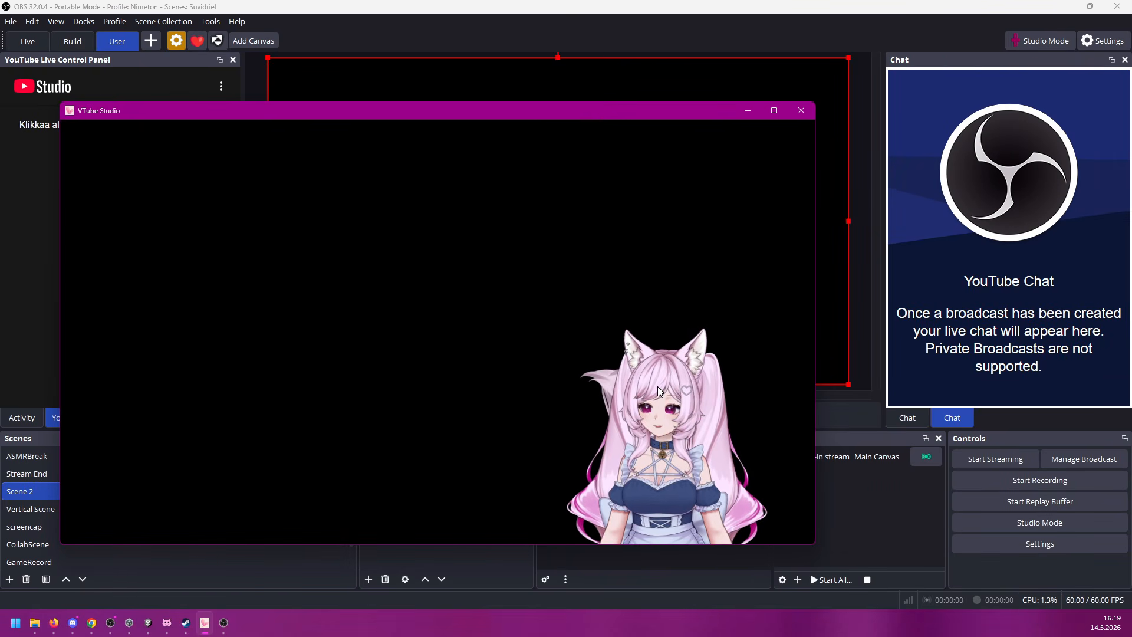
{"action": "left_click_drag", "start_coordinate": [659, 389], "coordinate": [466, 310]}
{"action": "scroll", "coordinate": [469, 293], "scroll_direction": "up", "scroll_amount": 6}
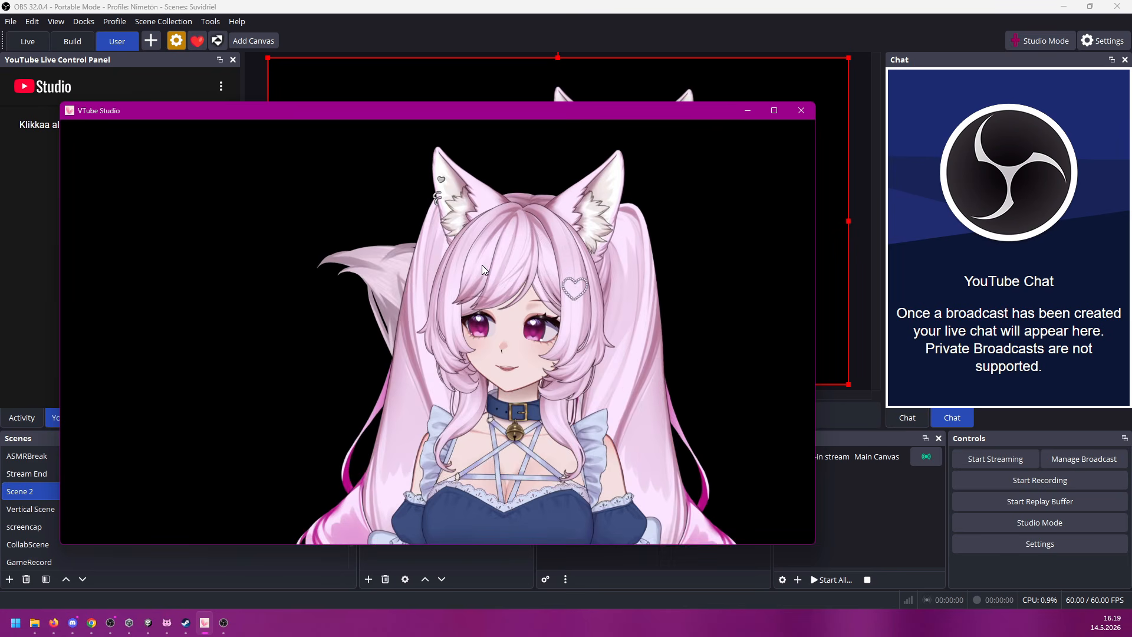
{"action": "left_click_drag", "start_coordinate": [482, 264], "coordinate": [455, 347]}
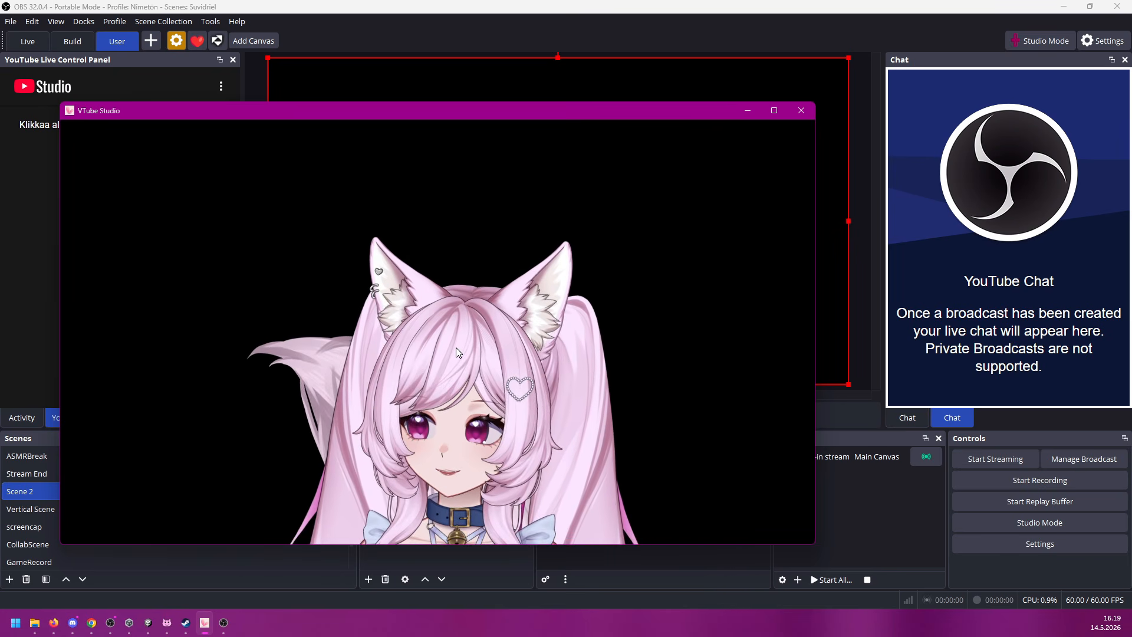
{"action": "left_click", "coordinate": [668, 5]}
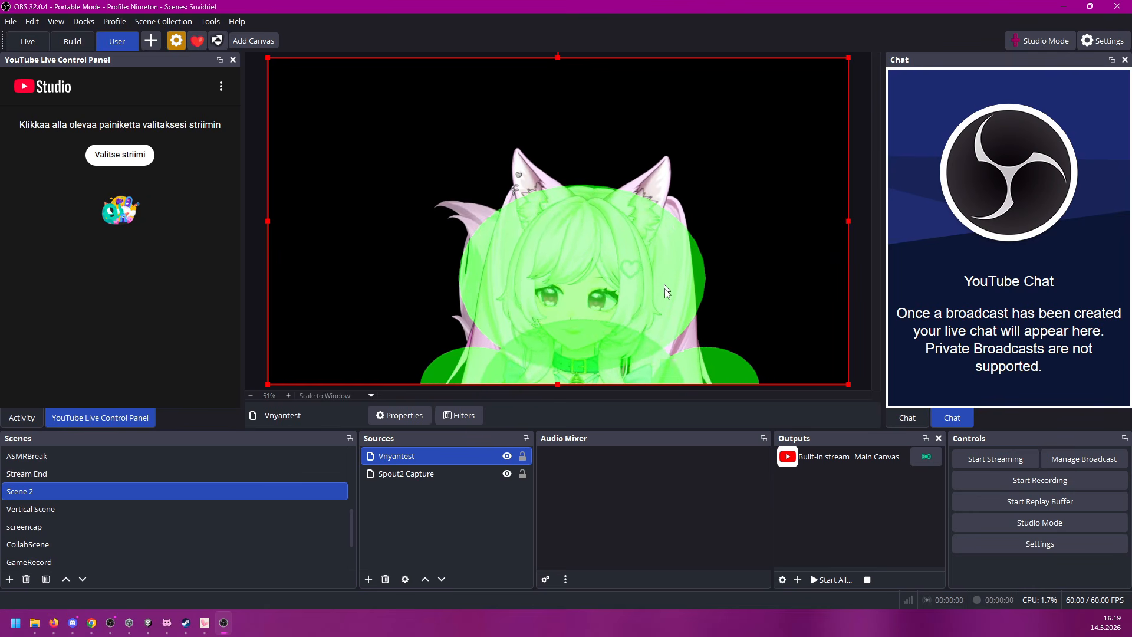
Step: Switch to VNyan, open the Collision Rig settings below the OBS preview, and slightly adjust the rig's Offset Y
{"action": "left_click", "coordinate": [167, 622]}
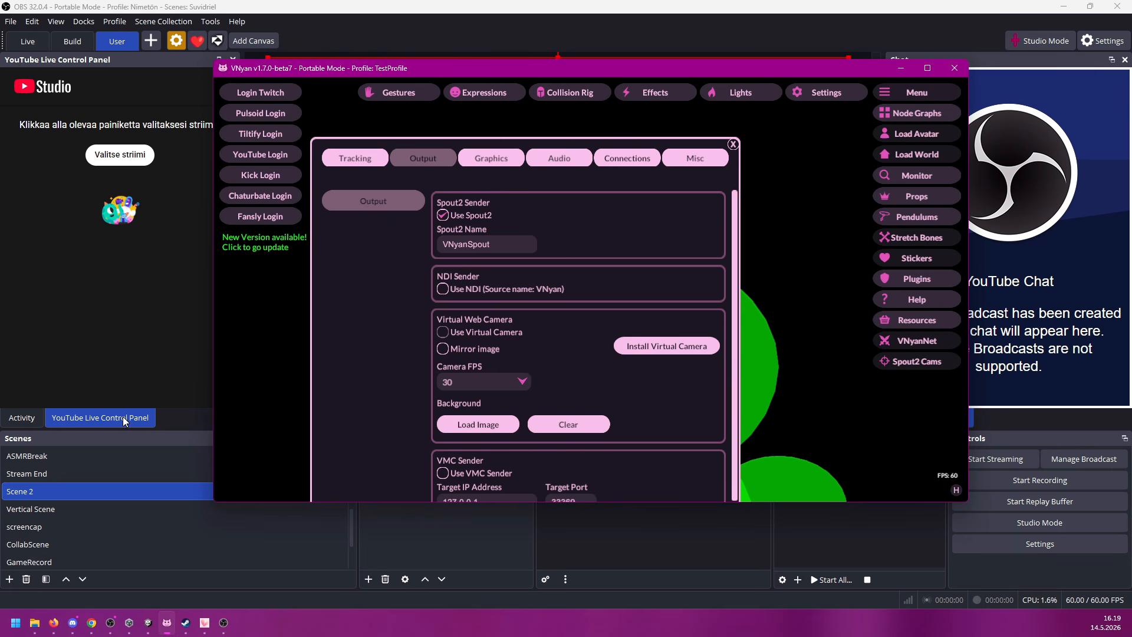
{"action": "left_click", "coordinate": [733, 144]}
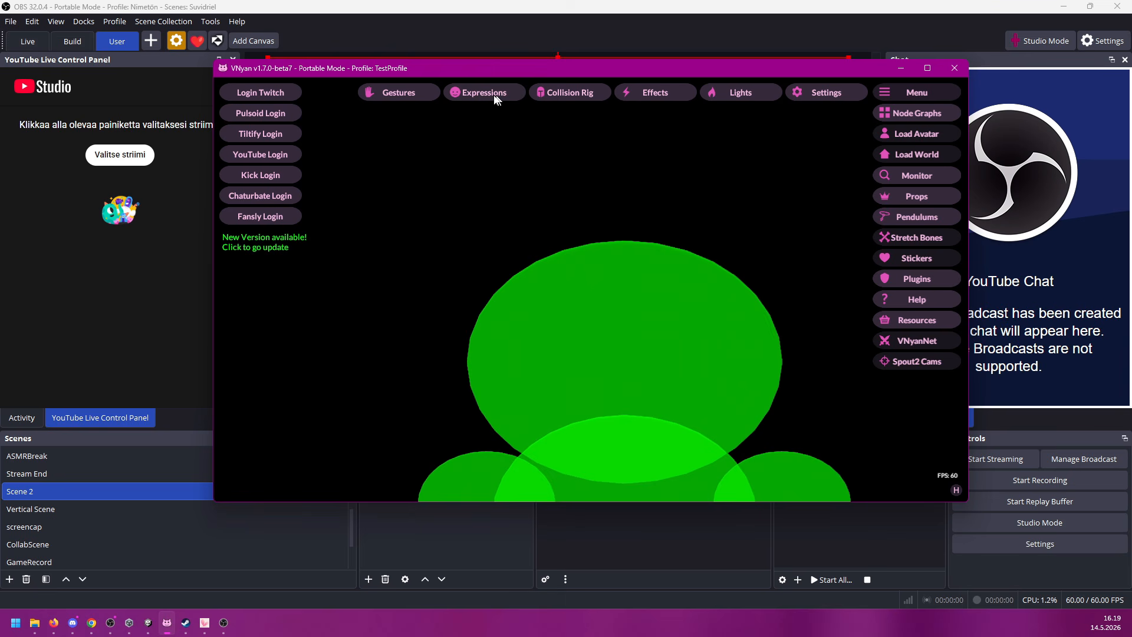
{"action": "left_click", "coordinate": [578, 97]}
{"action": "left_click_drag", "start_coordinate": [264, 113], "coordinate": [404, 181]}
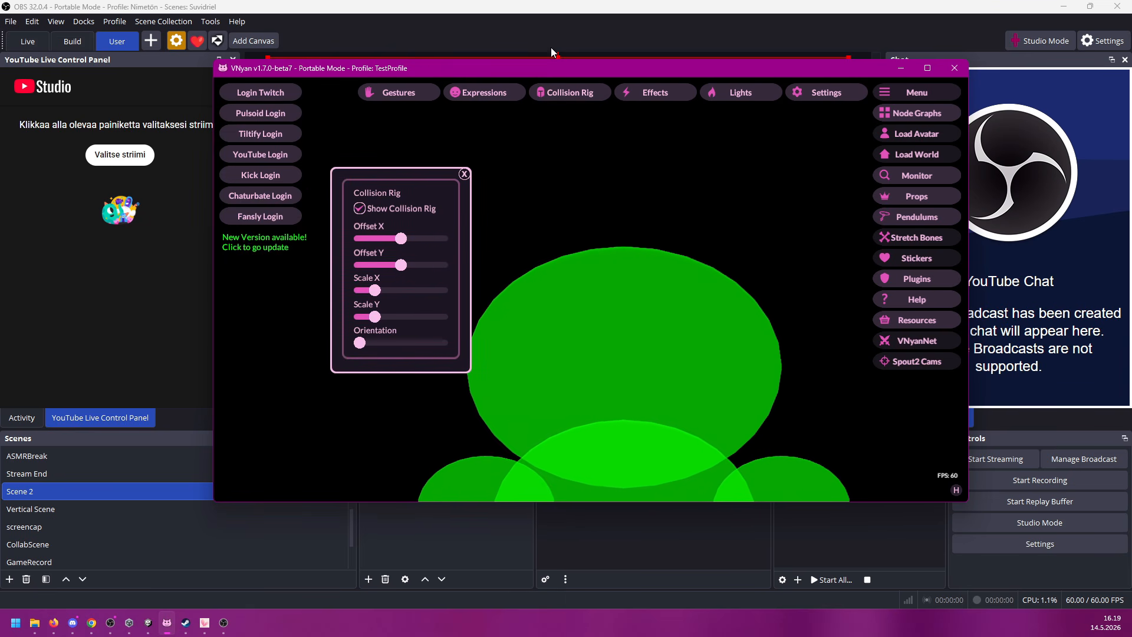
{"action": "left_click_drag", "start_coordinate": [554, 72], "coordinate": [689, 291]}
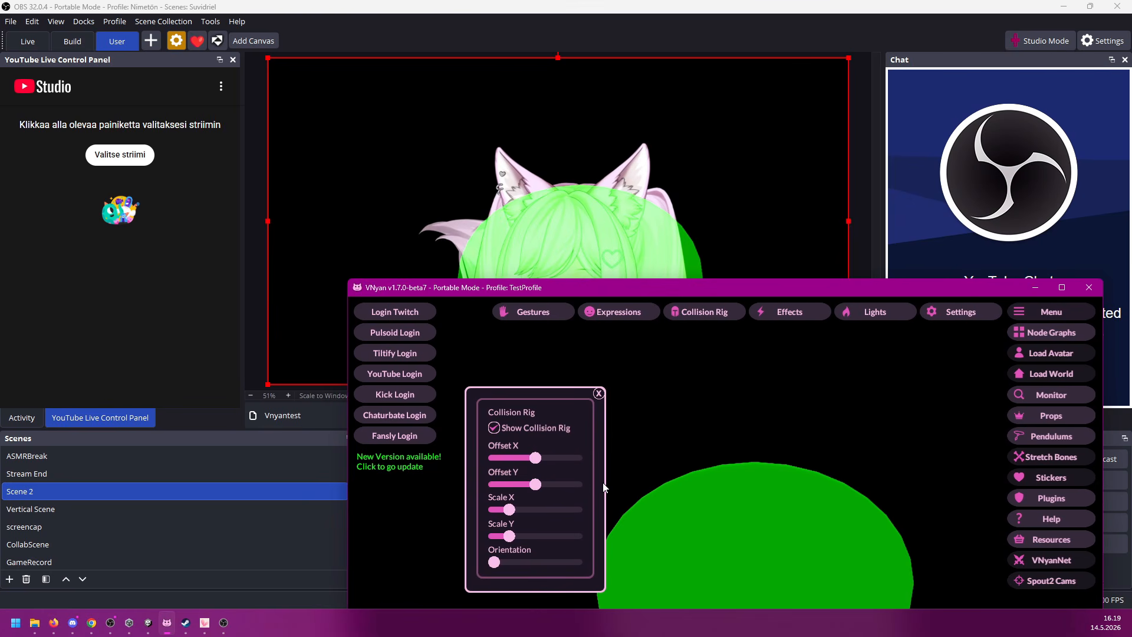
{"action": "left_click_drag", "start_coordinate": [535, 484], "coordinate": [534, 488]}
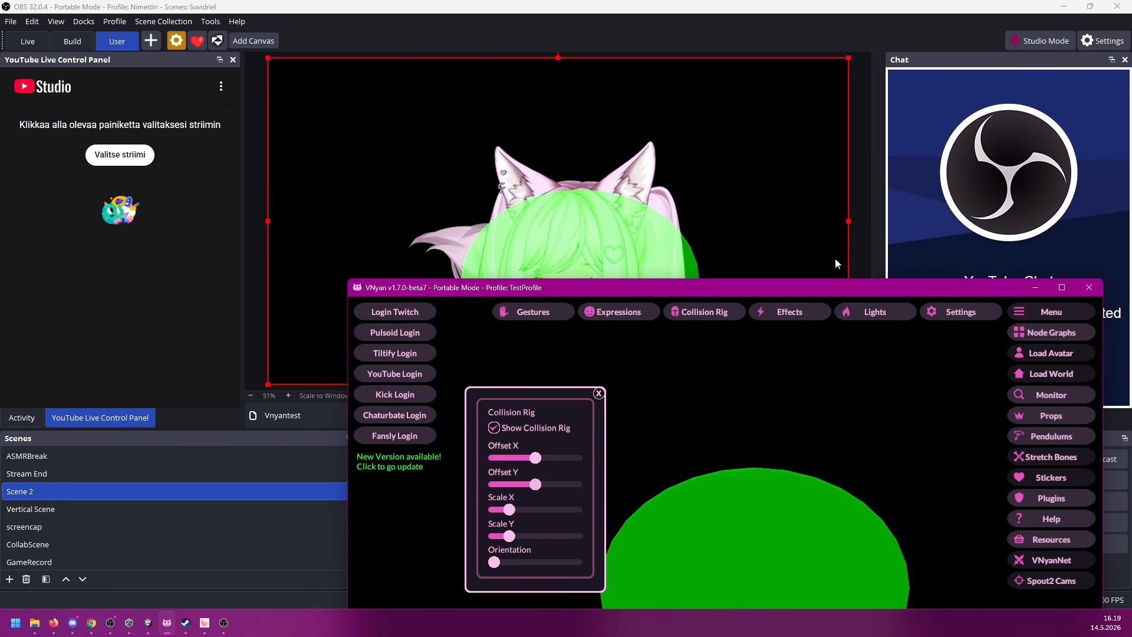
Step: Move the VNyan window back up, close the Collision Rig settings, and minimize VNyan to check the overlay in OBS
{"action": "left_click_drag", "start_coordinate": [832, 288], "coordinate": [643, 165]}
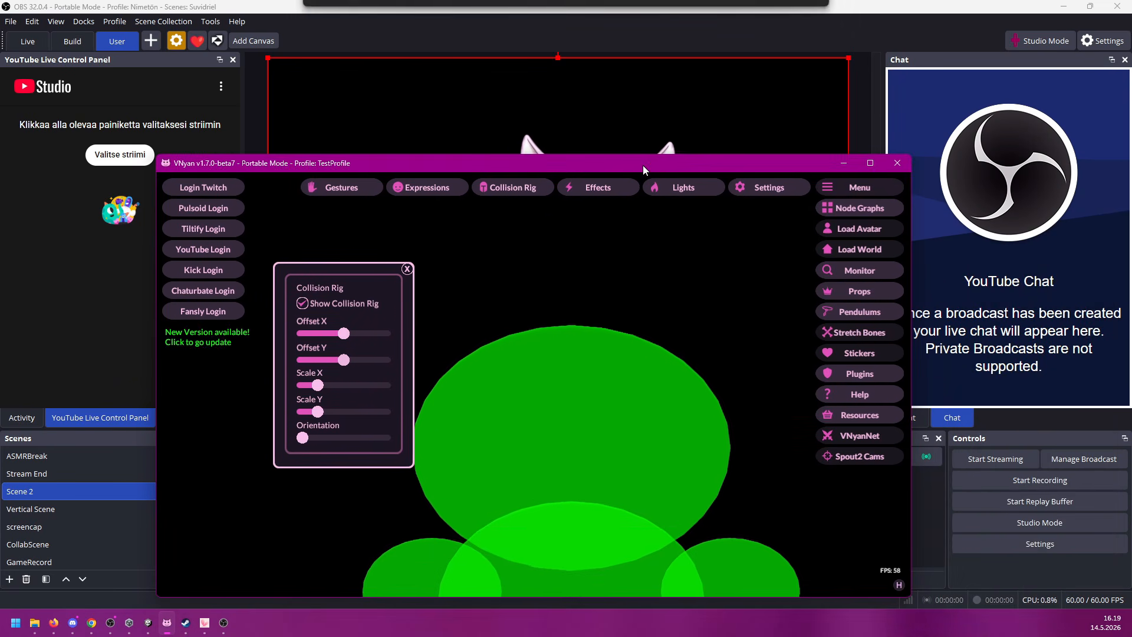
{"action": "left_click", "coordinate": [408, 269]}
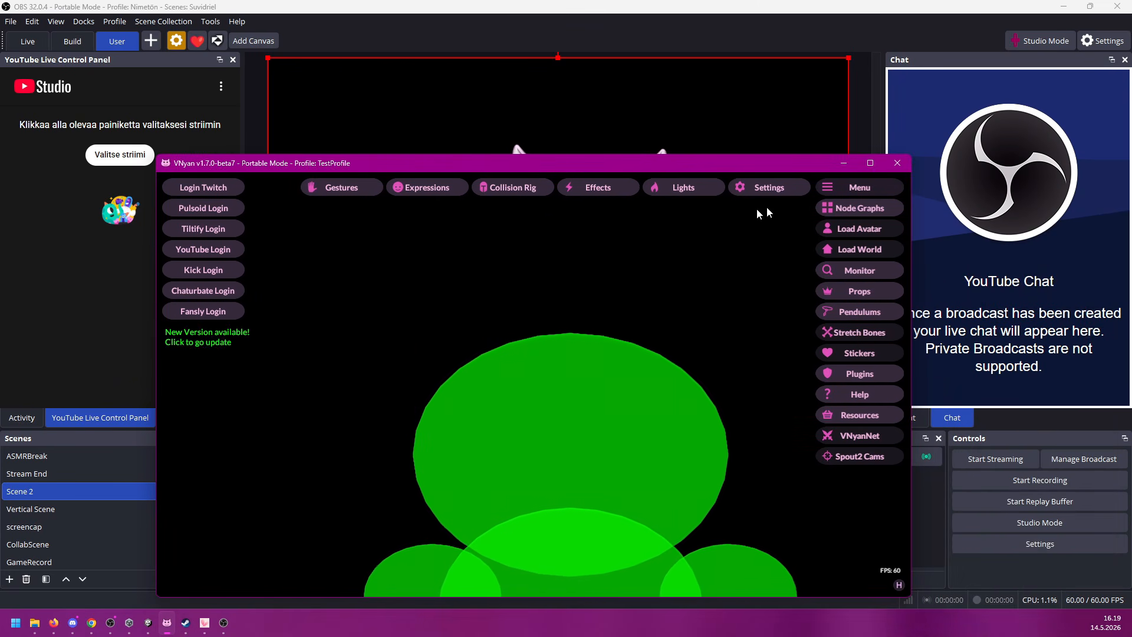
{"action": "left_click", "coordinate": [844, 163]}
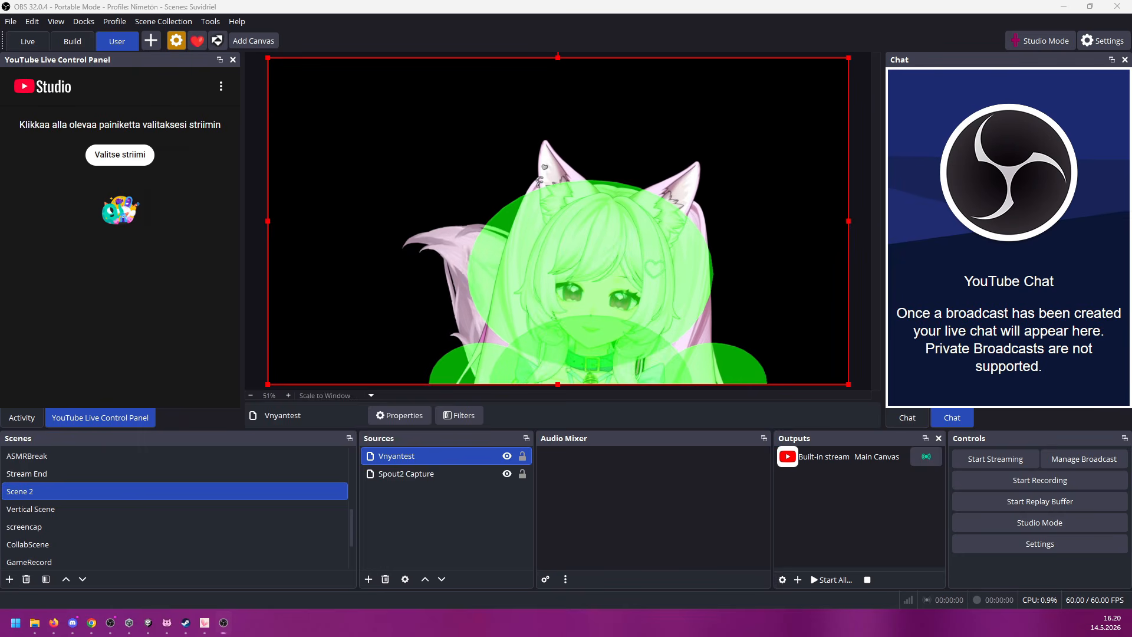
Step: Return to VNyan, hide the collision rig with its Show Collision Rig option, close the rig settings, and move the window up
{"action": "key", "text": "alt+Tab"}
{"action": "left_click", "coordinate": [517, 189]}
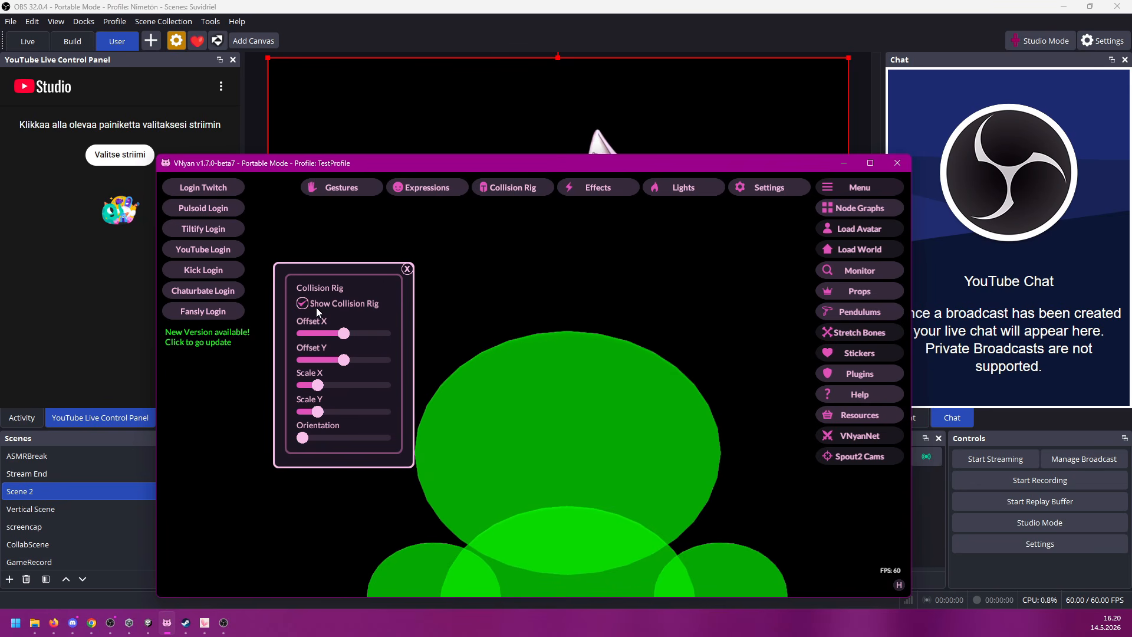
{"action": "left_click_drag", "start_coordinate": [481, 164], "coordinate": [513, 243]}
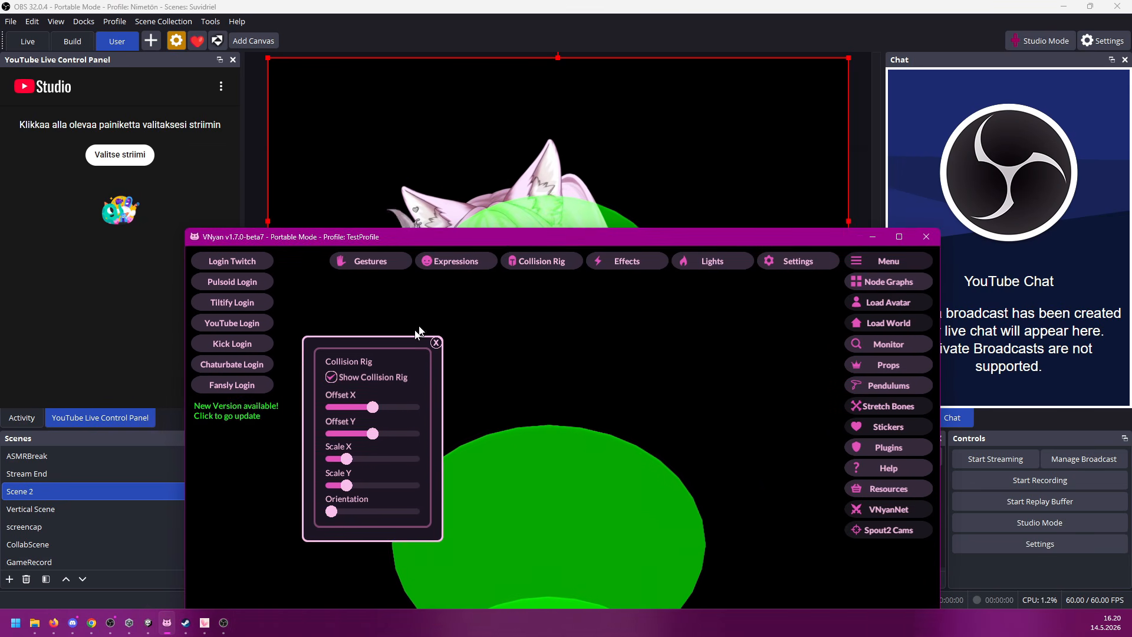
{"action": "left_click", "coordinate": [331, 378]}
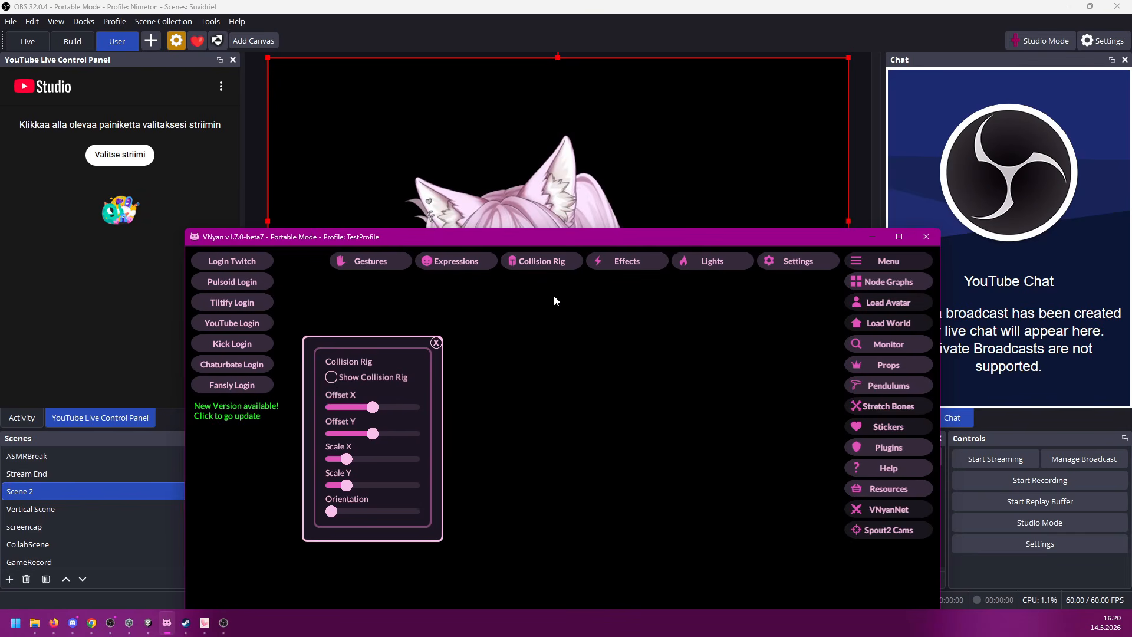
{"action": "left_click", "coordinate": [436, 344]}
{"action": "left_click_drag", "start_coordinate": [571, 235], "coordinate": [571, 90]}
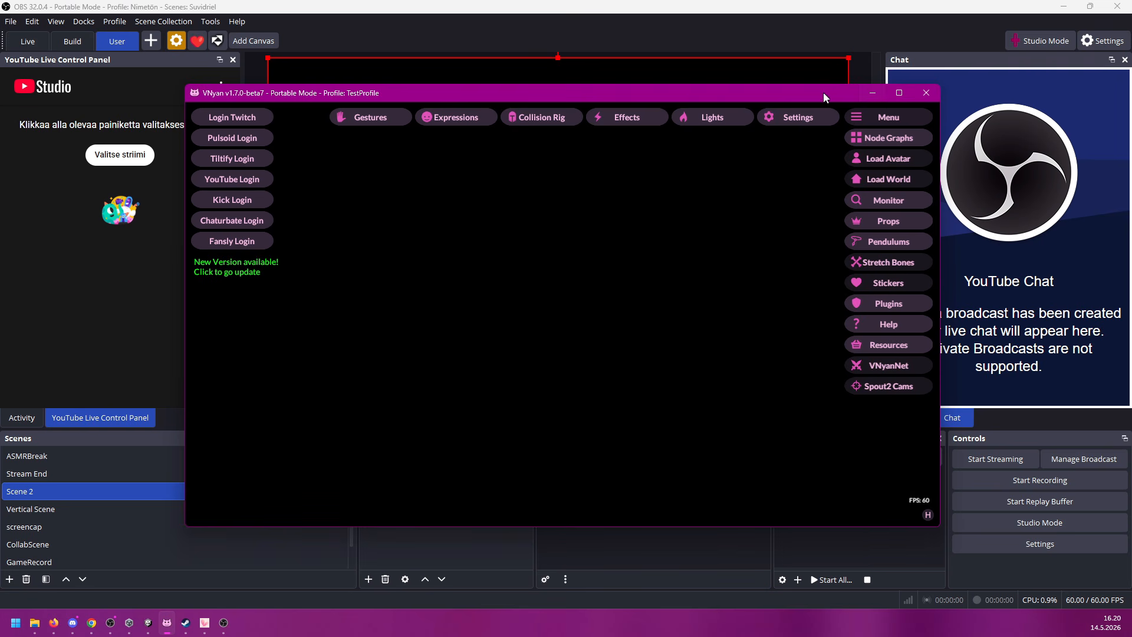
Step: Open VNyan's node graph editor and place a Channel Points callback node near the left edge of the empty graph
{"action": "left_click", "coordinate": [867, 142]}
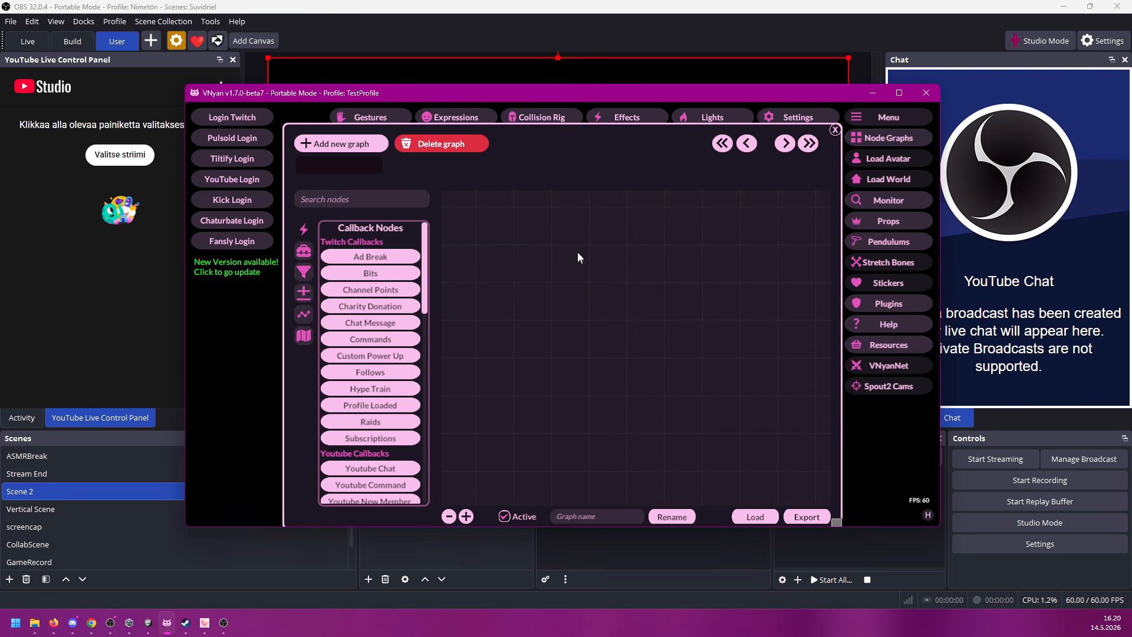
{"action": "left_click_drag", "start_coordinate": [597, 138], "coordinate": [527, 123]}
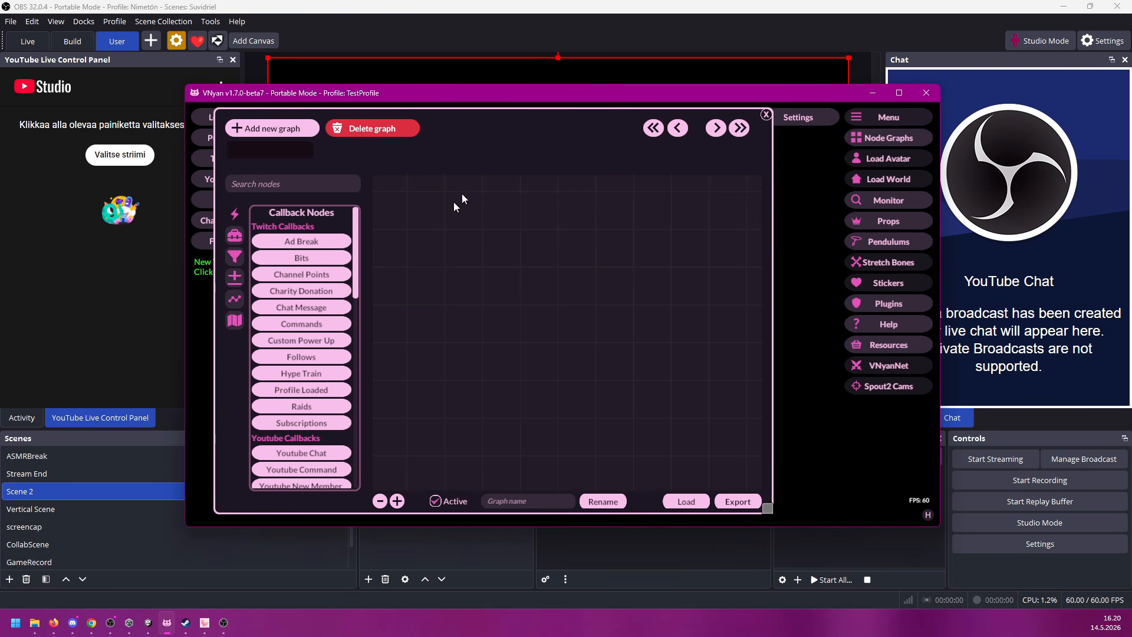
{"action": "left_click", "coordinate": [311, 275]}
{"action": "left_click_drag", "start_coordinate": [574, 293], "coordinate": [427, 221]}
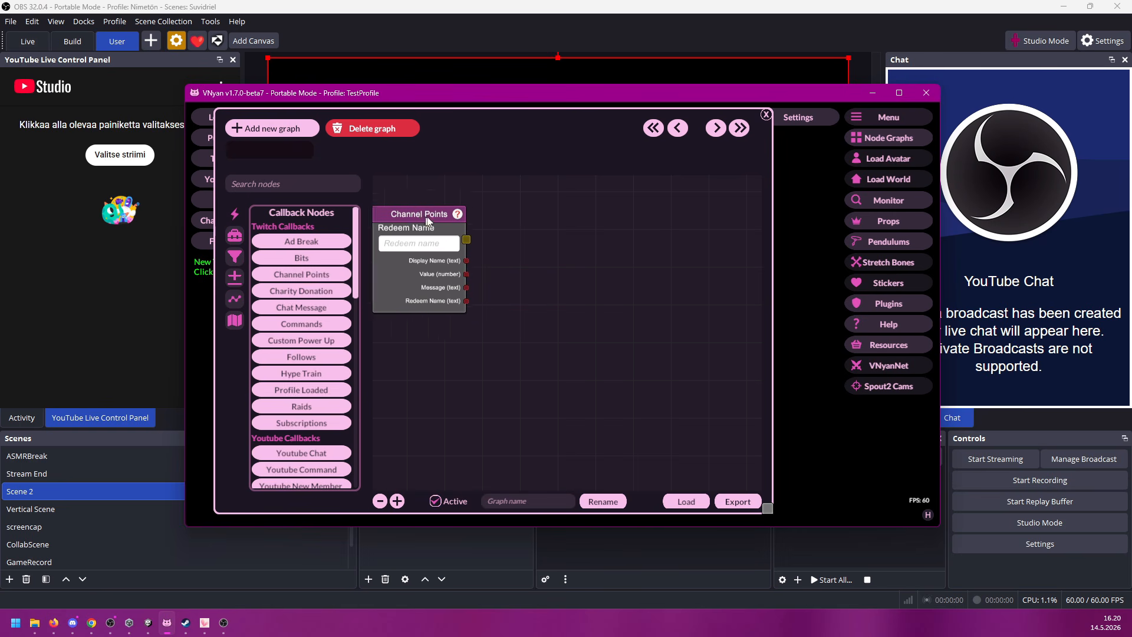
Step: Search the nodes for "thr", add a Throw Item node beside the Channel Points node, and connect the Channel Points output to it
{"action": "left_click", "coordinate": [291, 186]}
{"action": "type", "text": "thr"}
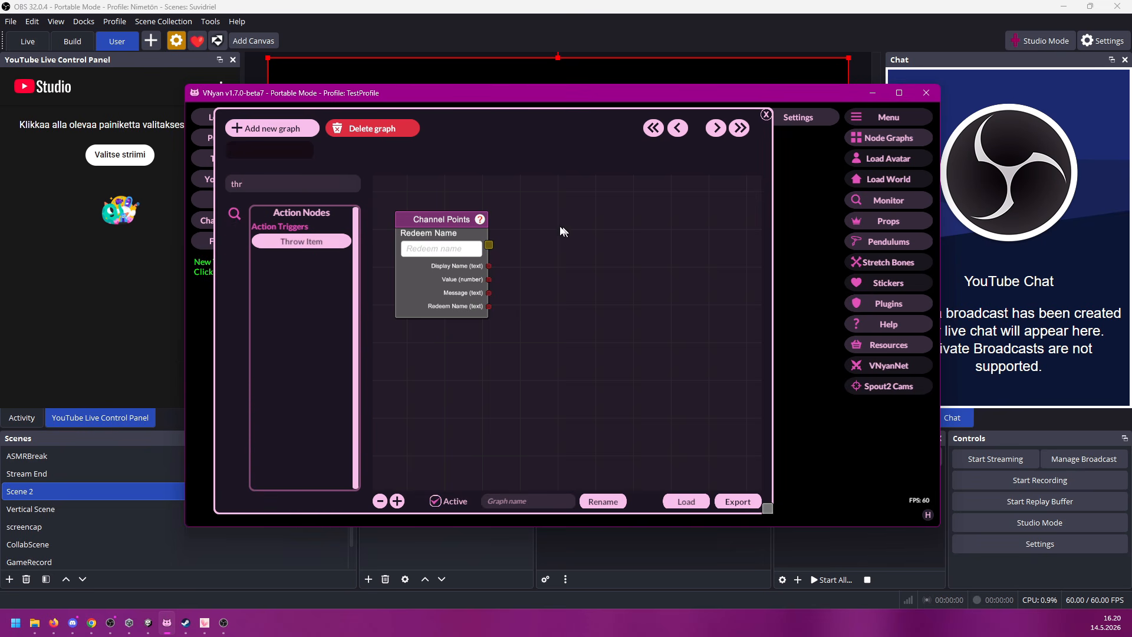
{"action": "left_click", "coordinate": [276, 243]}
{"action": "left_click_drag", "start_coordinate": [602, 206], "coordinate": [668, 312]}
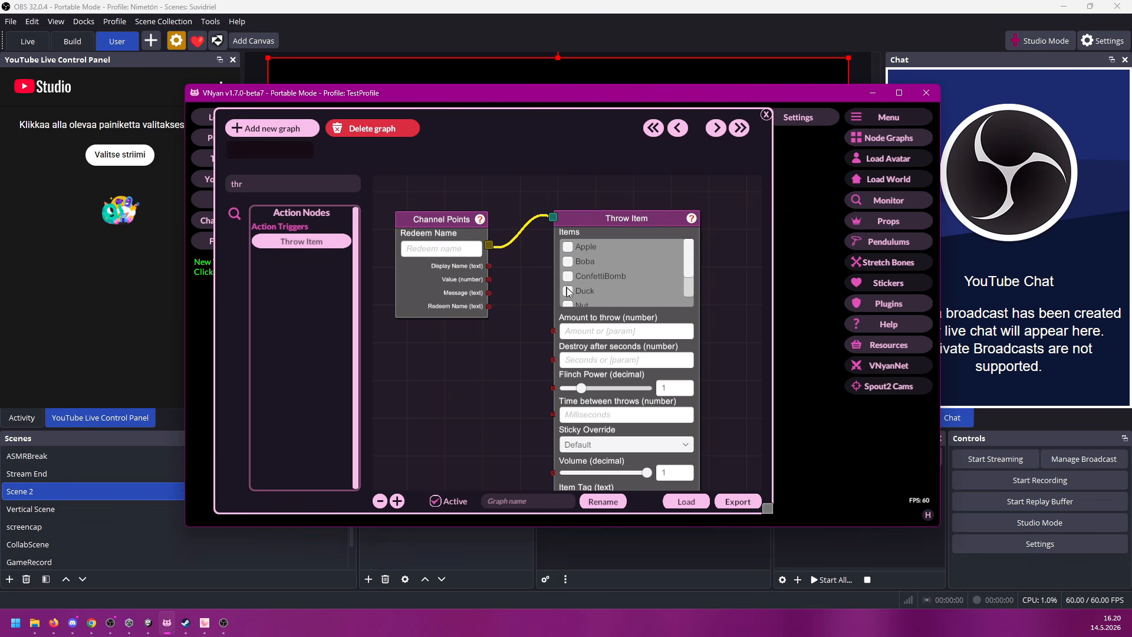
Step: In the Throw Item node, select Apple with amount 10 and destroy time 10 seconds, and move the VNyan window below the OBS avatar
{"action": "left_click", "coordinate": [570, 245]}
{"action": "left_click", "coordinate": [603, 334]}
{"action": "type", "text": "10"}
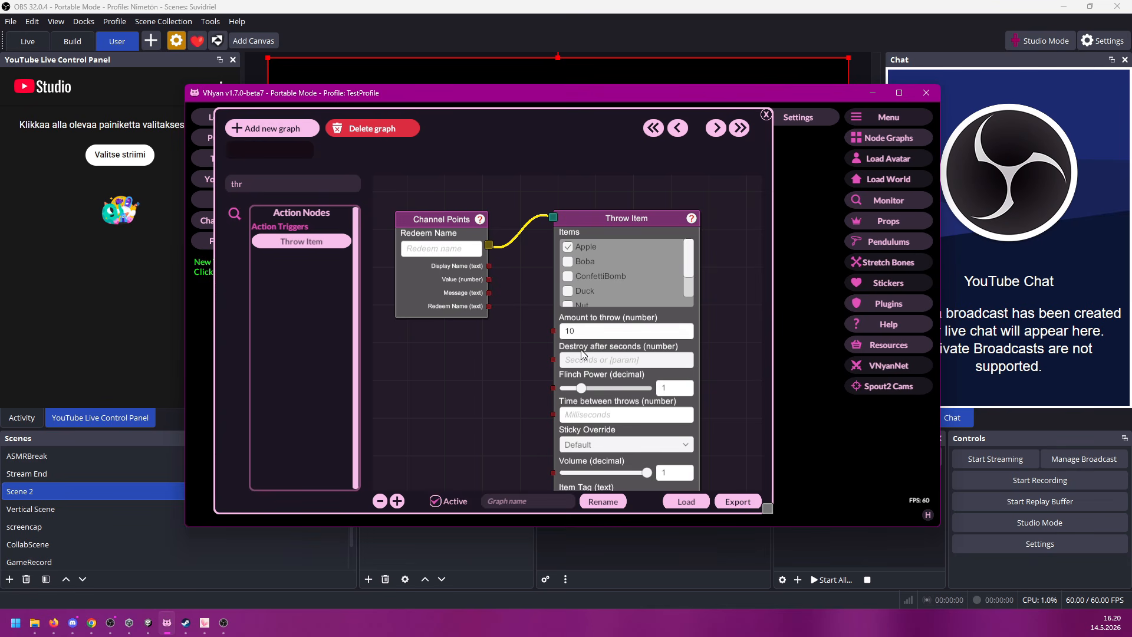
{"action": "type", "text": "10"}
{"action": "mouse_move", "coordinate": [632, 217]}
{"action": "left_mouse_down"}
{"action": "mouse_move", "coordinate": [642, 192]}
{"action": "mouse_move", "coordinate": [633, 211]}
{"action": "mouse_move", "coordinate": [621, 206]}
{"action": "left_mouse_up"}
{"action": "left_click_drag", "start_coordinate": [539, 101], "coordinate": [510, 380]}
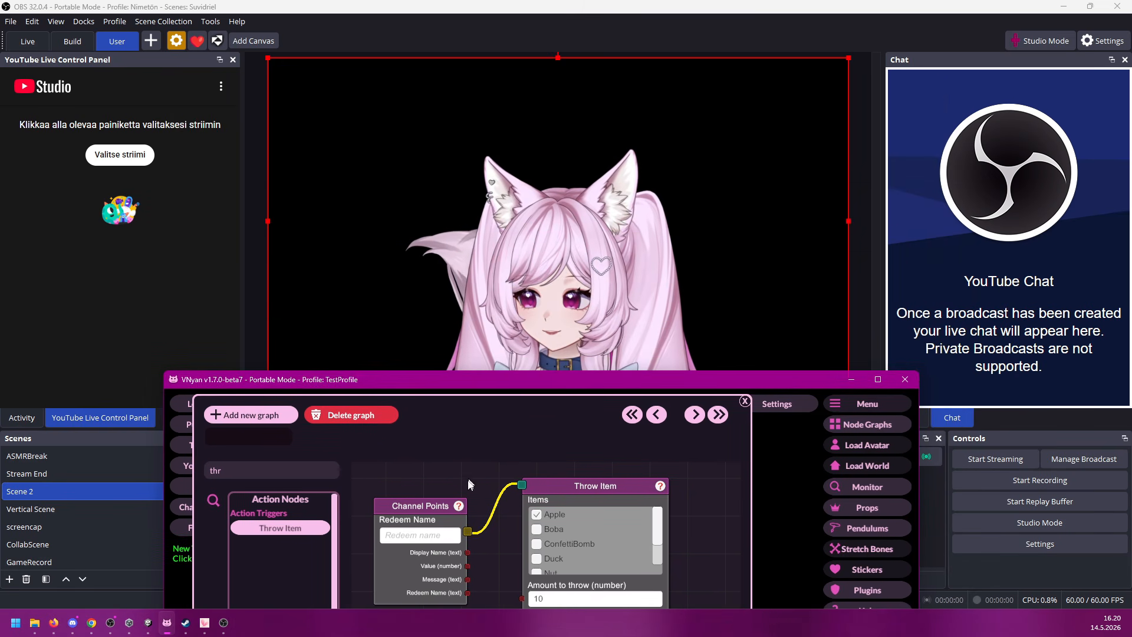
Step: Trigger the Channel Points node to test the apple throw, and lower the VNyan window to uncover the OBS avatar
{"action": "right_click", "coordinate": [435, 508]}
{"action": "left_click", "coordinate": [449, 514]}
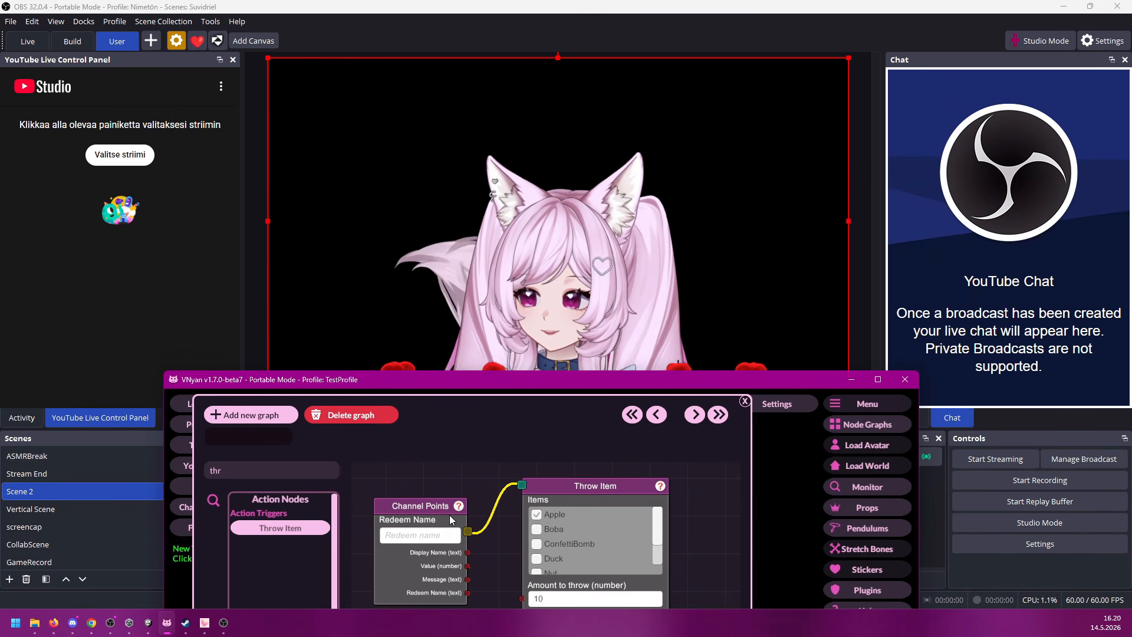
{"action": "left_click_drag", "start_coordinate": [573, 386], "coordinate": [584, 451]}
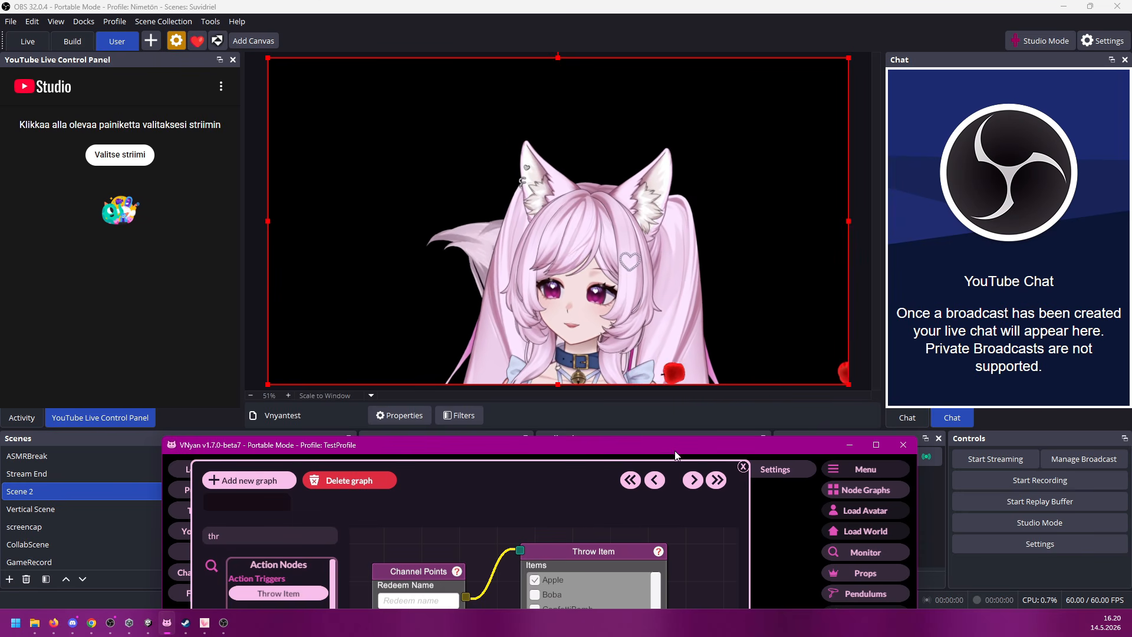
Step: Move the VNyan window back up and increase the Scale of the thrown items in the Throw Item node
{"action": "left_click_drag", "start_coordinate": [674, 454], "coordinate": [640, 157]}
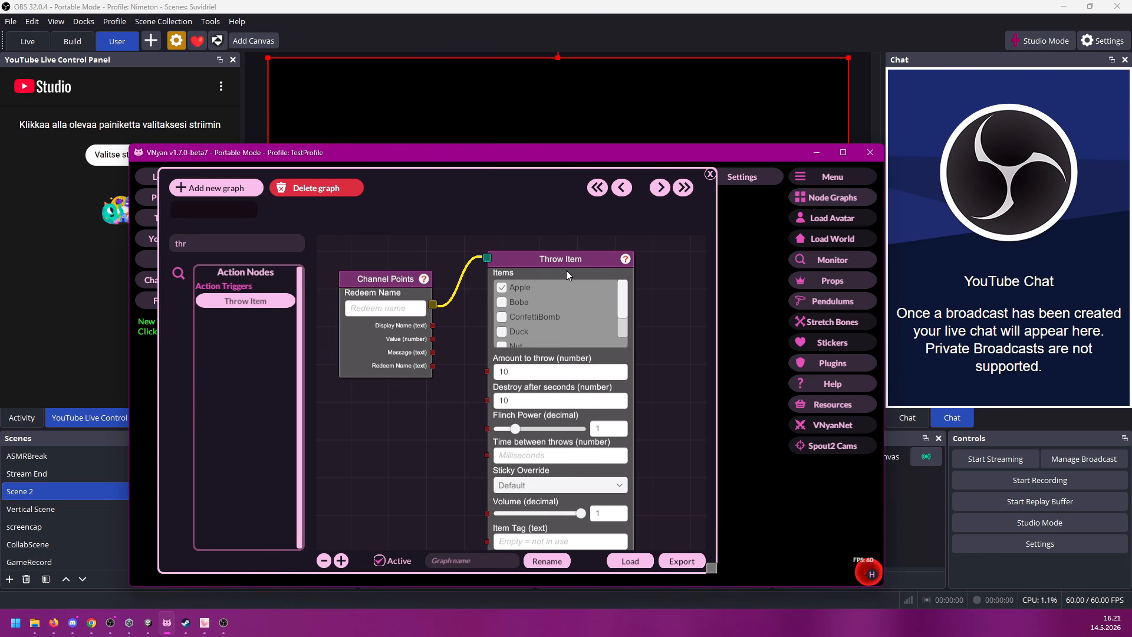
{"action": "scroll", "coordinate": [566, 270], "scroll_direction": "down", "scroll_amount": 5}
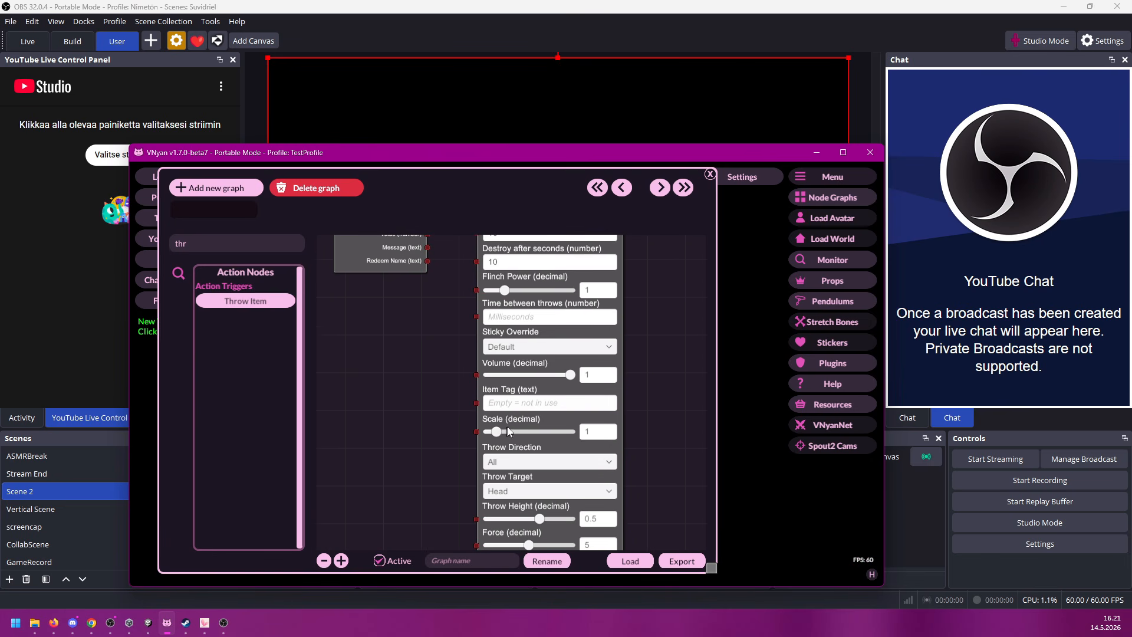
{"action": "left_click_drag", "start_coordinate": [499, 432], "coordinate": [525, 434]}
{"action": "key", "text": "alt+Tab"}
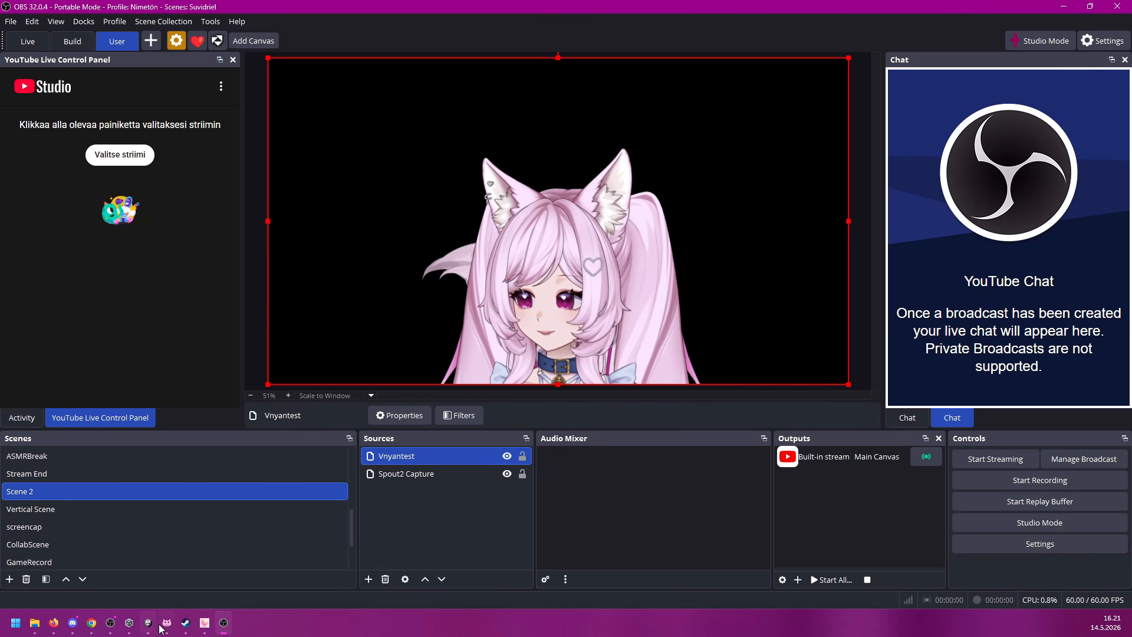
{"action": "key", "text": "alt+Tab"}
Step: Trigger the Channel Points node again to test the enlarged apples, and move the VNyan window below the OBS preview
{"action": "left_click_drag", "start_coordinate": [362, 328], "coordinate": [378, 542]}
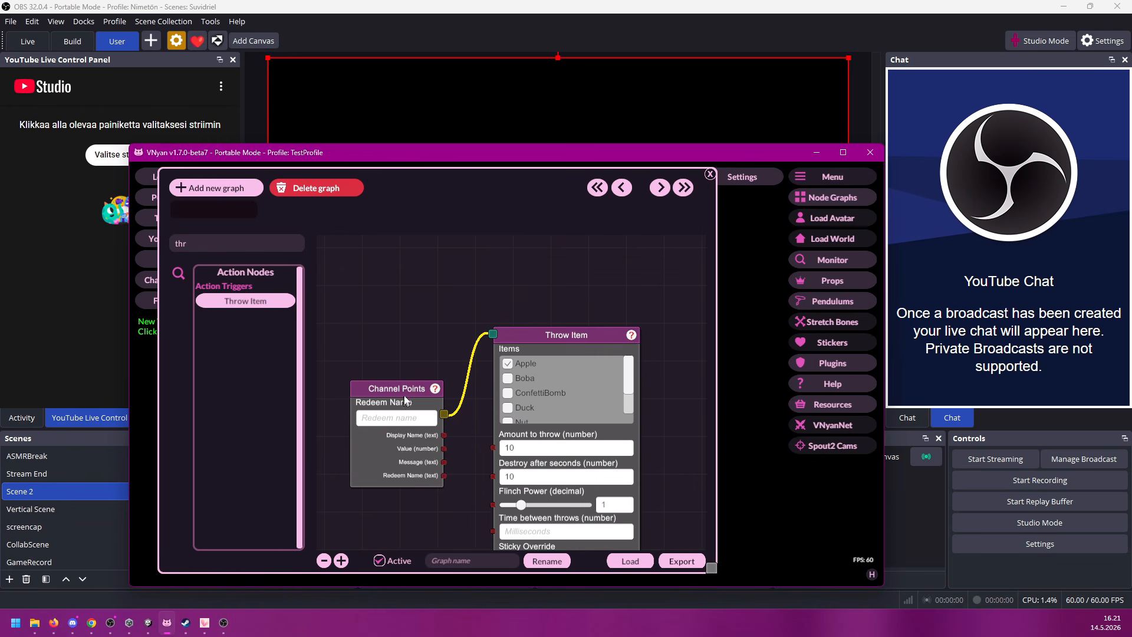
{"action": "right_click", "coordinate": [404, 387]}
{"action": "left_click", "coordinate": [417, 396]}
{"action": "left_click_drag", "start_coordinate": [532, 154], "coordinate": [522, 433]}
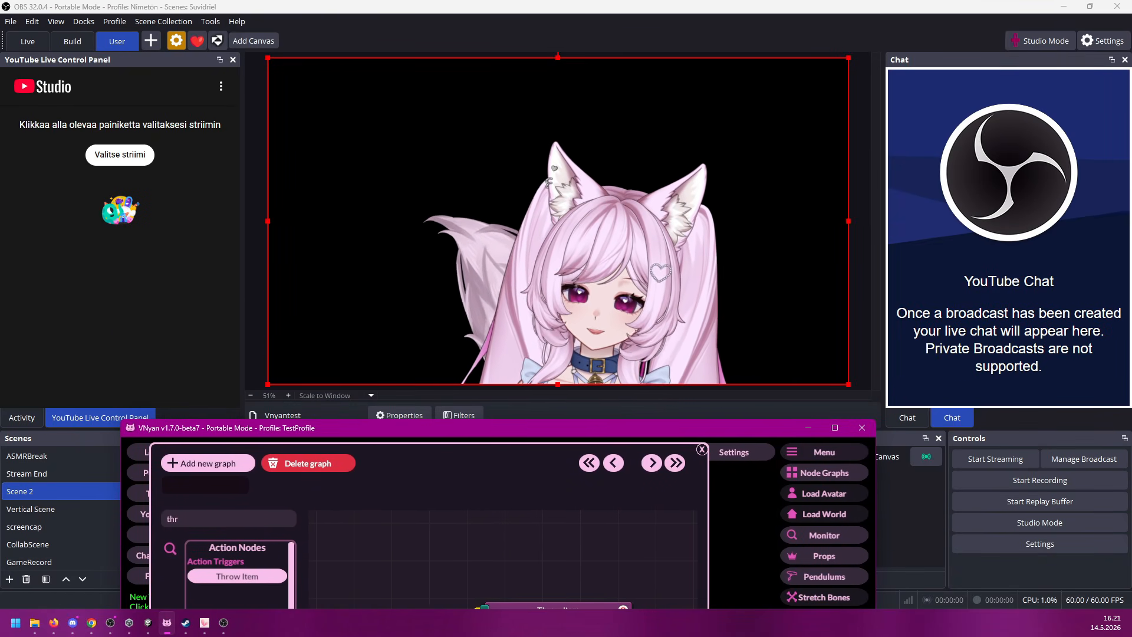
Step: Switch to VTube Studio, shrink the avatar, and reposition it in the lower-right corner of its scene
{"action": "left_click", "coordinate": [205, 623]}
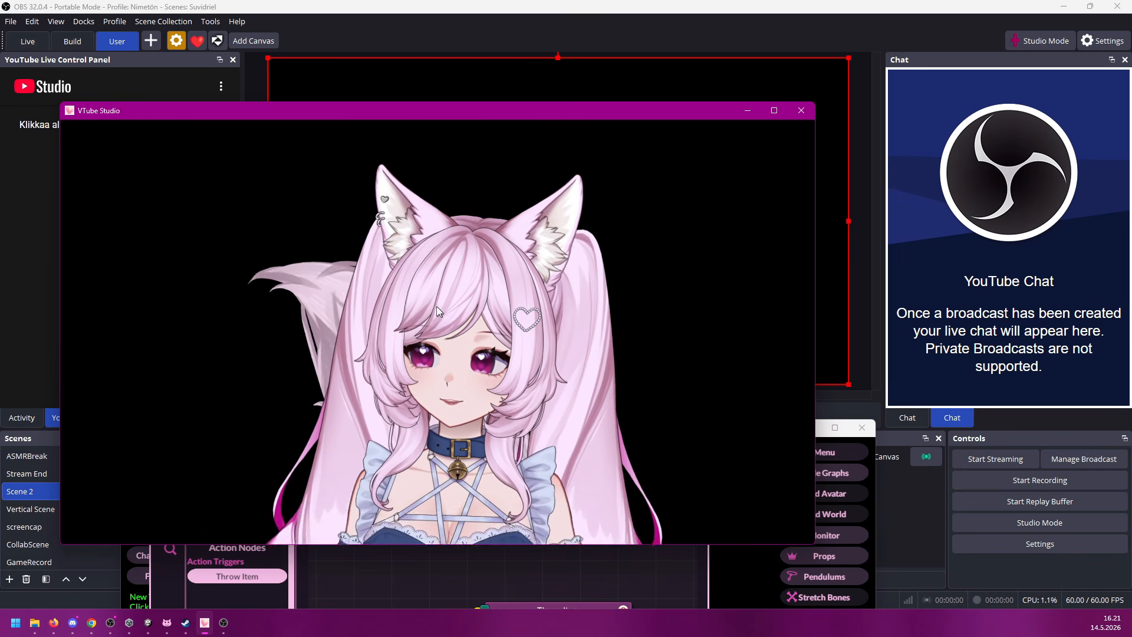
{"action": "scroll", "coordinate": [448, 326], "scroll_direction": "down", "scroll_amount": 6}
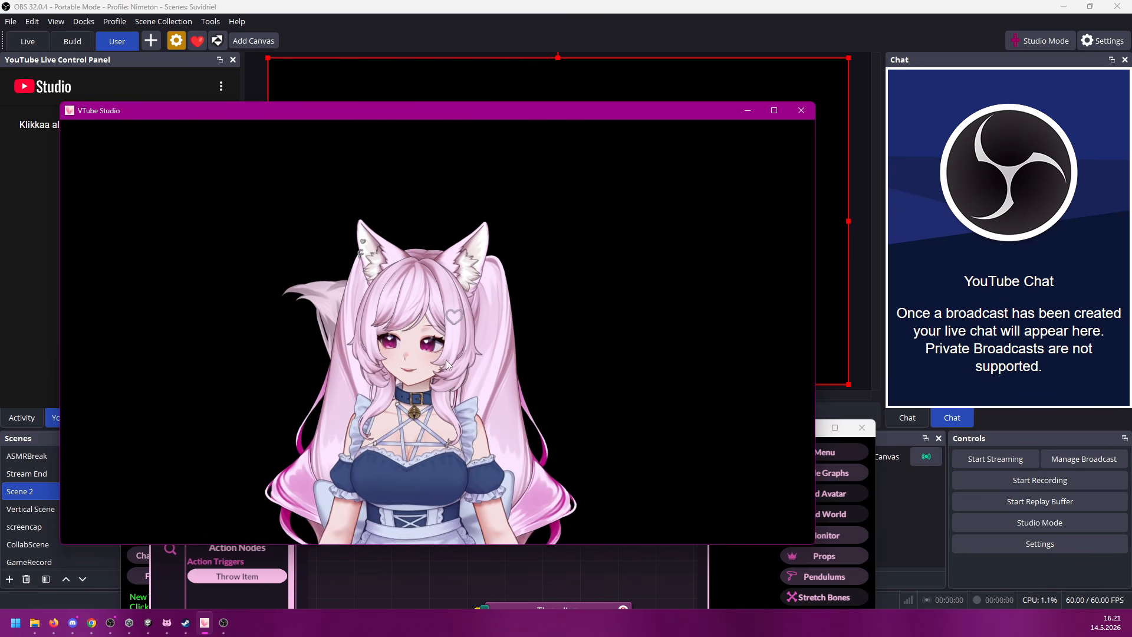
{"action": "left_click_drag", "start_coordinate": [444, 383], "coordinate": [636, 380]}
{"action": "scroll", "coordinate": [596, 383], "scroll_direction": "up", "scroll_amount": 2}
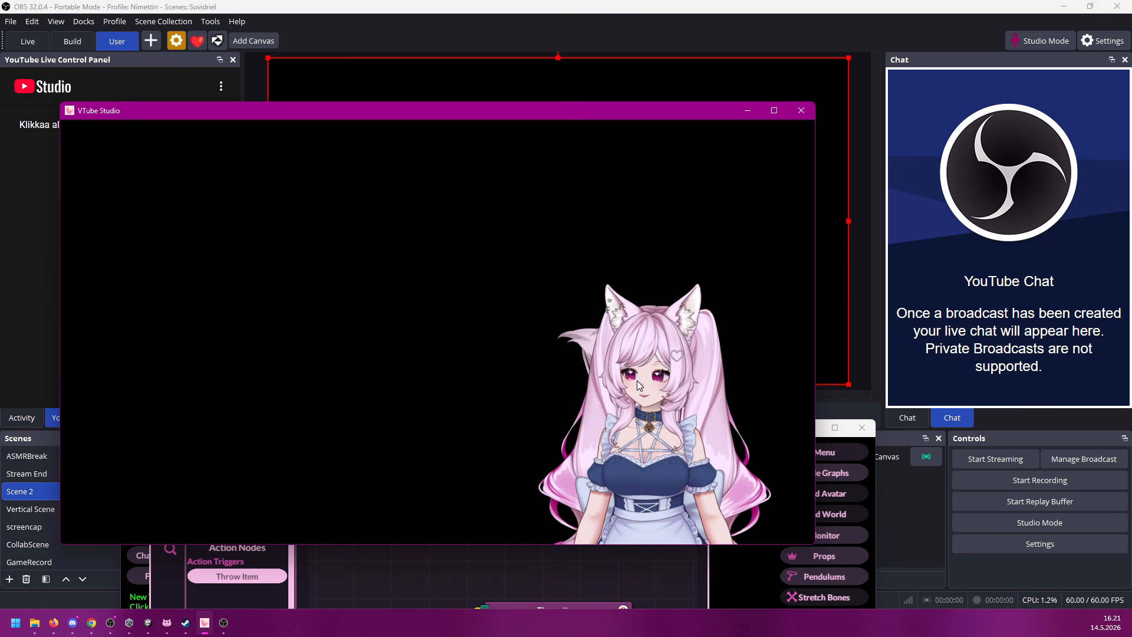
Step: Return to VNyan, reposition its window, minimize VTube Studio, and trigger the Channel Points node to test throws at the moved avatar
{"action": "left_click", "coordinate": [522, 575]}
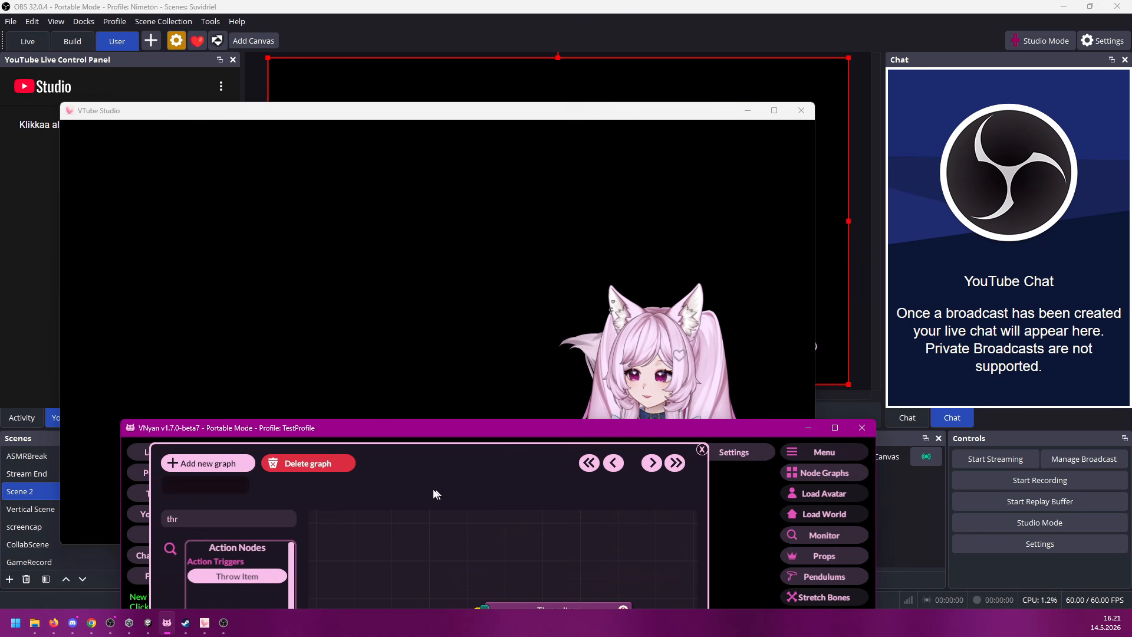
{"action": "left_click_drag", "start_coordinate": [516, 433], "coordinate": [759, 195]}
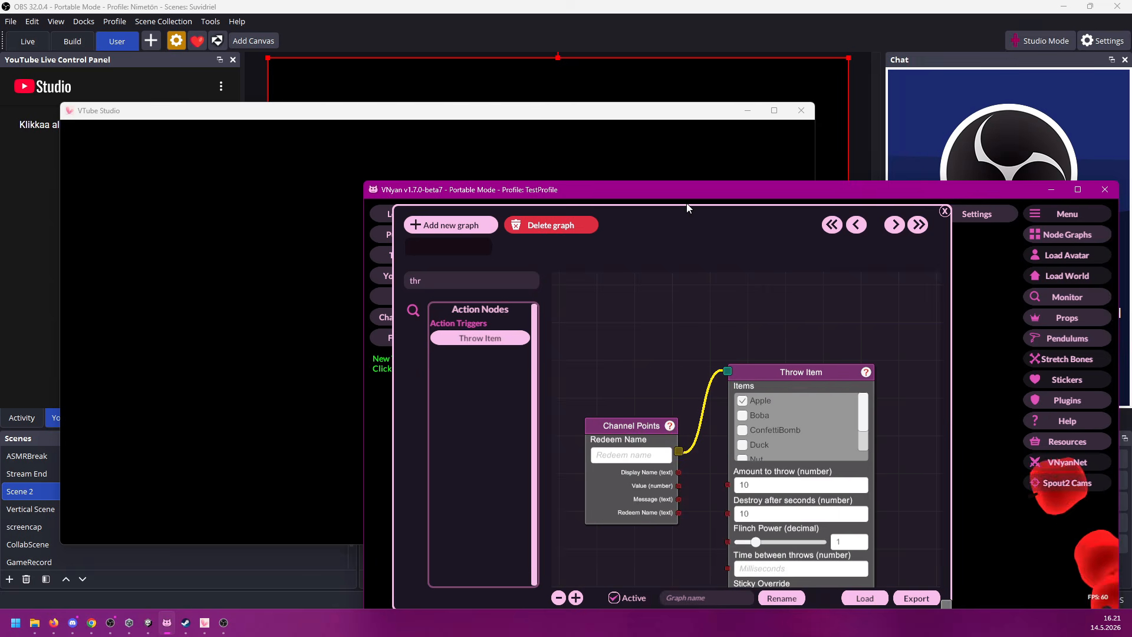
{"action": "left_click_drag", "start_coordinate": [686, 188], "coordinate": [502, 324]}
{"action": "left_click", "coordinate": [748, 110]}
{"action": "right_click", "coordinate": [512, 457]}
{"action": "left_click", "coordinate": [528, 465]}
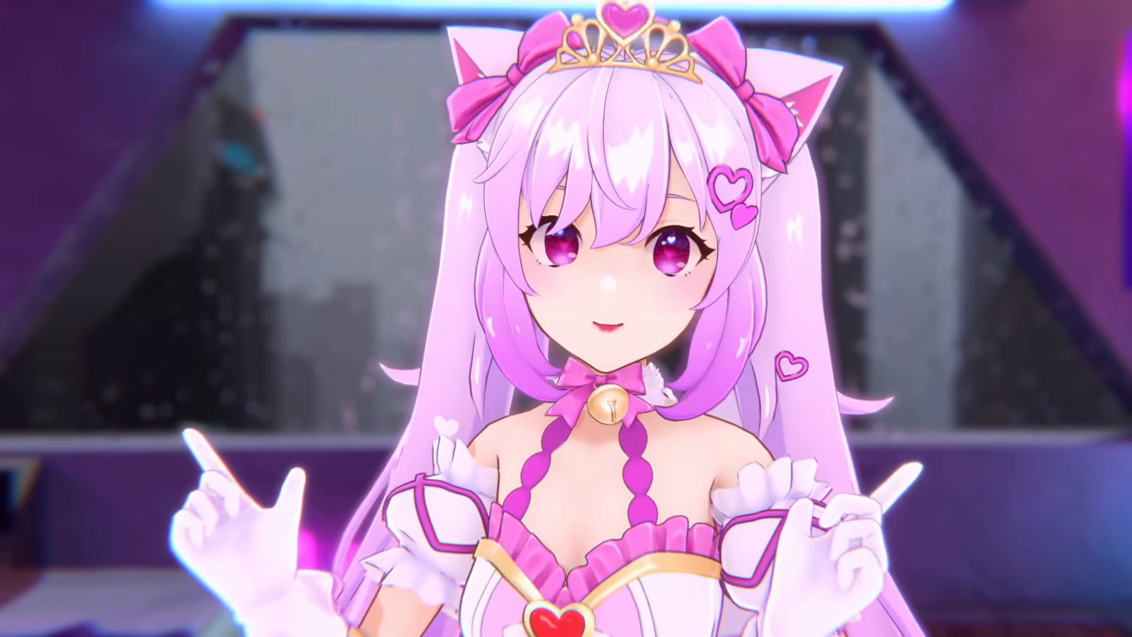